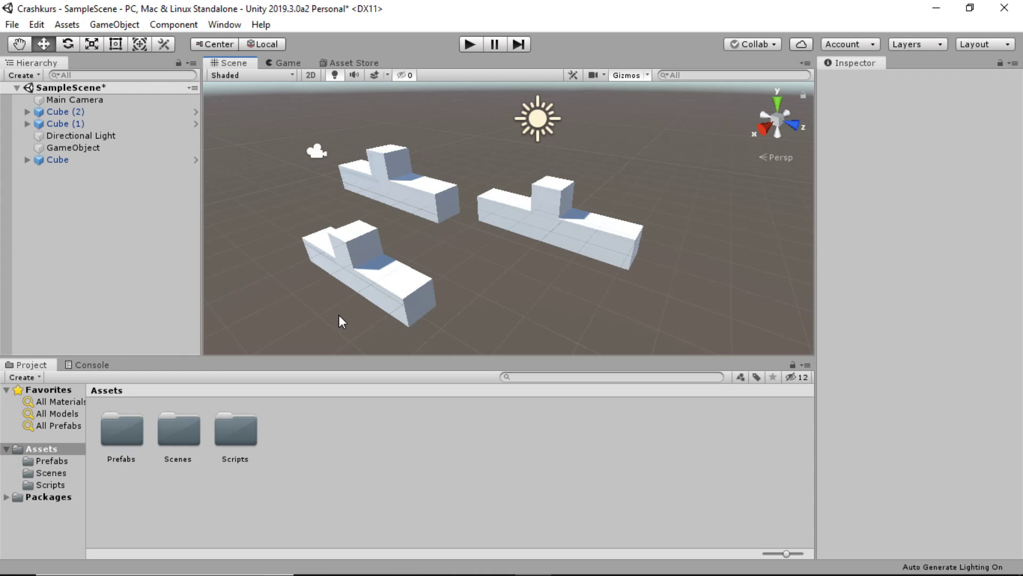
# Delete the three cubes and the empty GameObject from the scene.
pyautogui.click(408, 294)
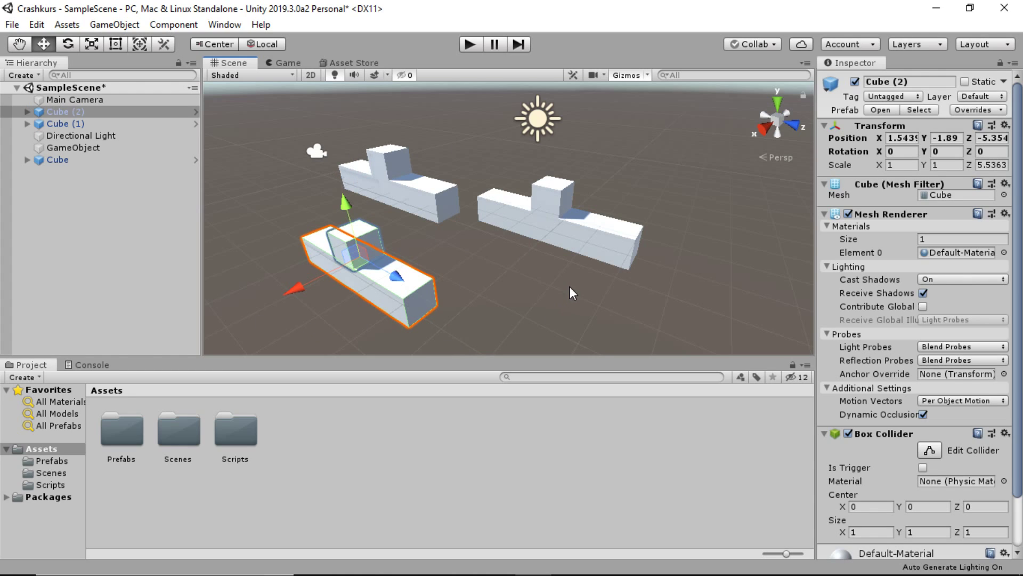
pyautogui.press('Delete')
pyautogui.click(611, 253)
pyautogui.press('Delete')
pyautogui.click(430, 211)
pyautogui.press('Delete')
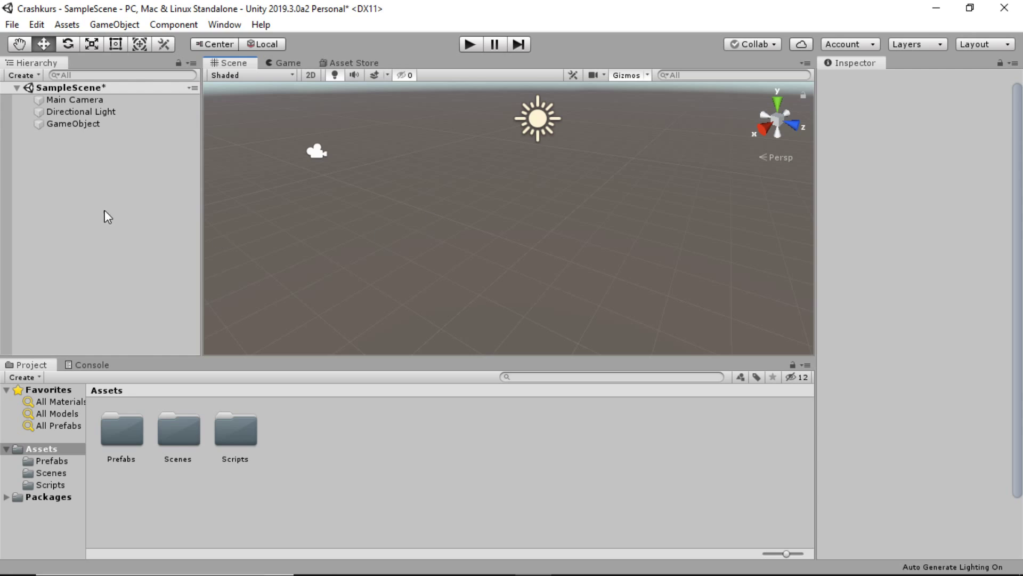
pyautogui.click(79, 123)
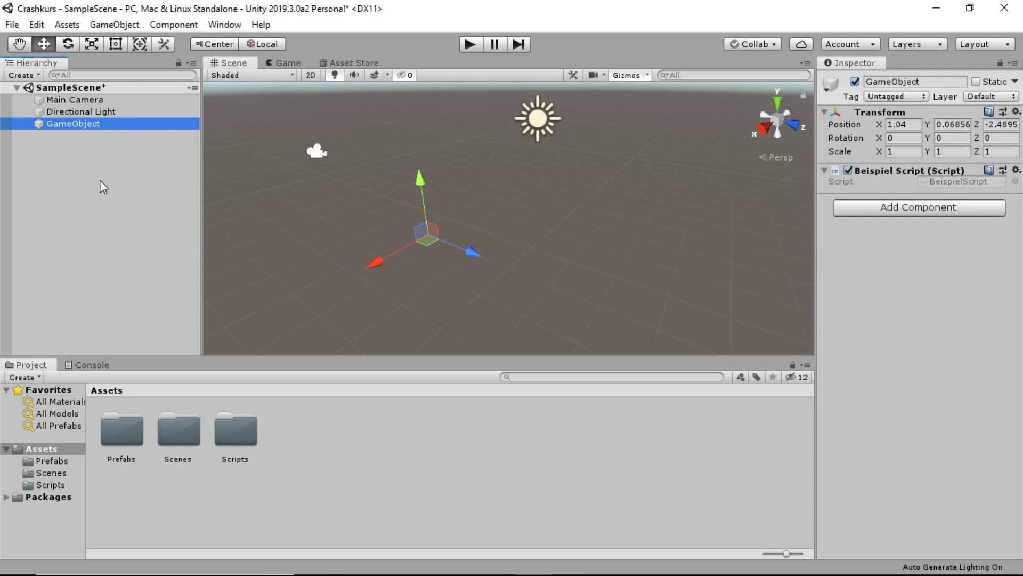
pyautogui.press('Delete')
# Check the remaining Main Camera and Directional Light, then clear the selection.
pyautogui.click(71, 100)
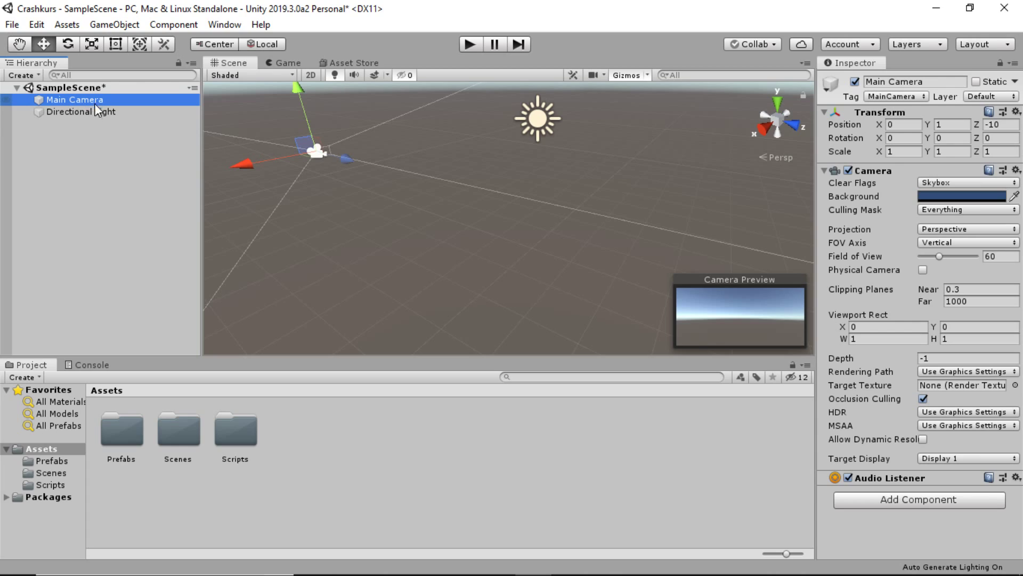
pyautogui.click(73, 114)
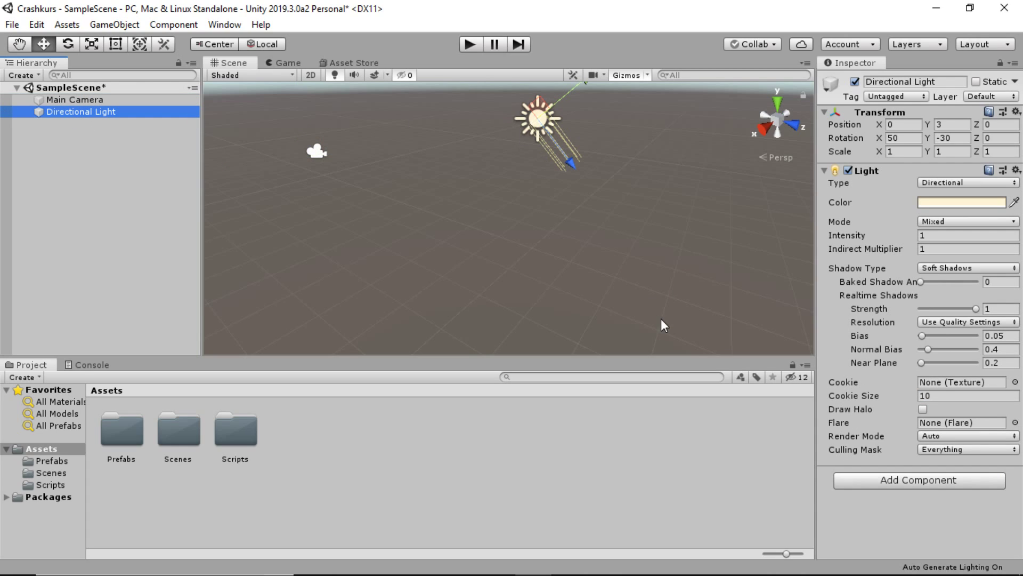
pyautogui.click(484, 223)
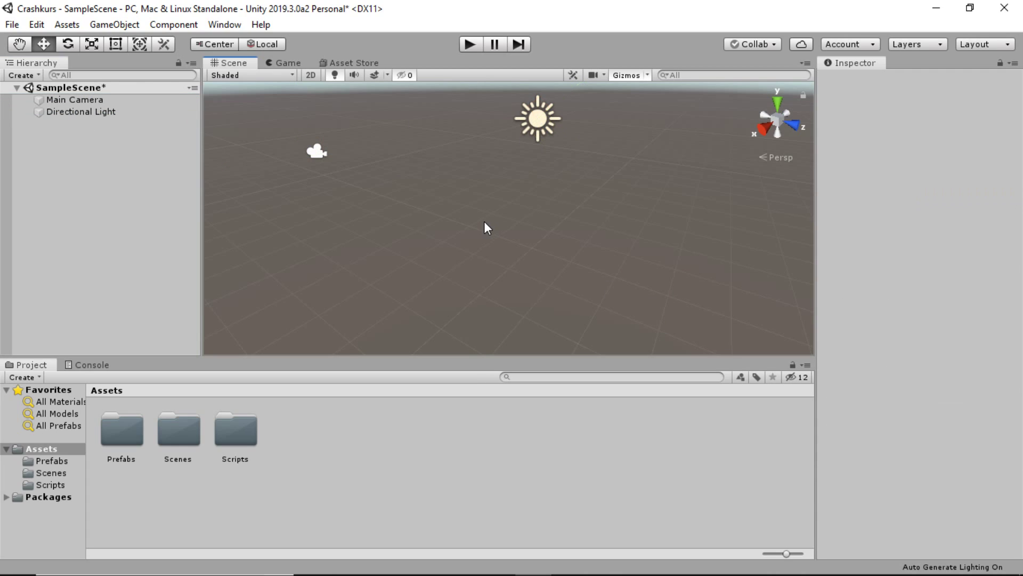
# Delete the BeispielScript asset inside the Scripts folder and confirm the deletion.
pyautogui.click(251, 438)
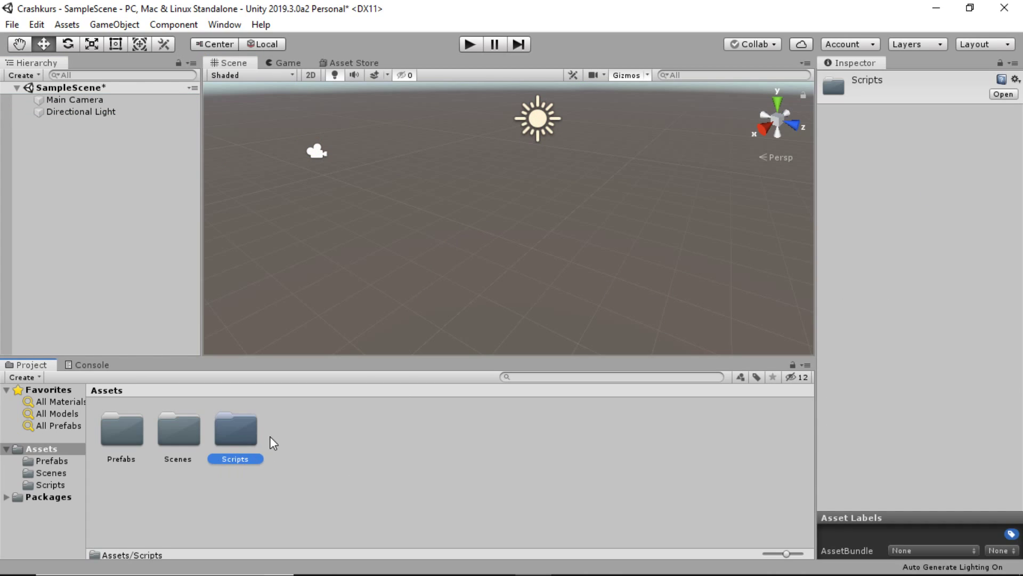
pyautogui.doubleClick(238, 435)
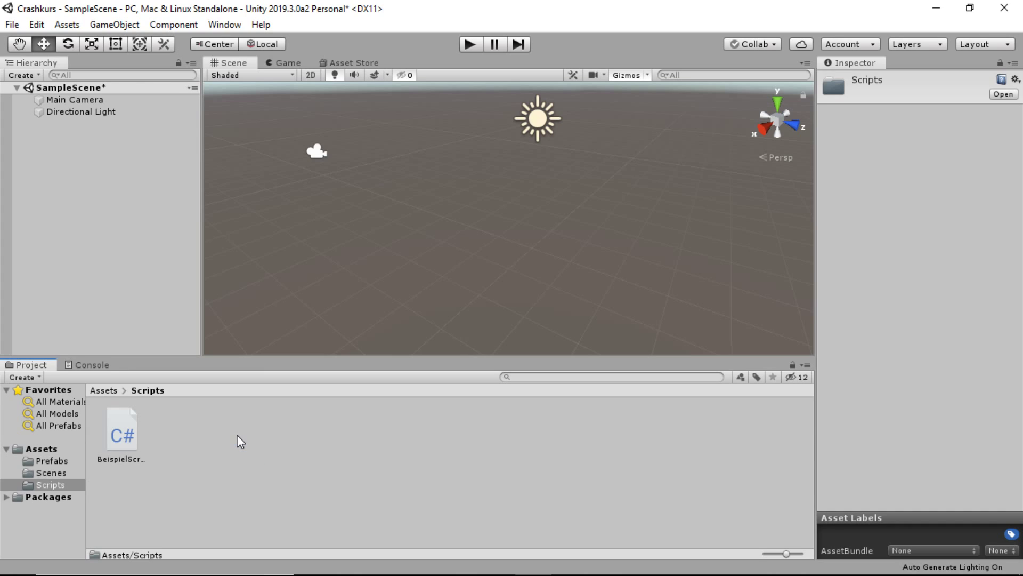
pyautogui.click(134, 441)
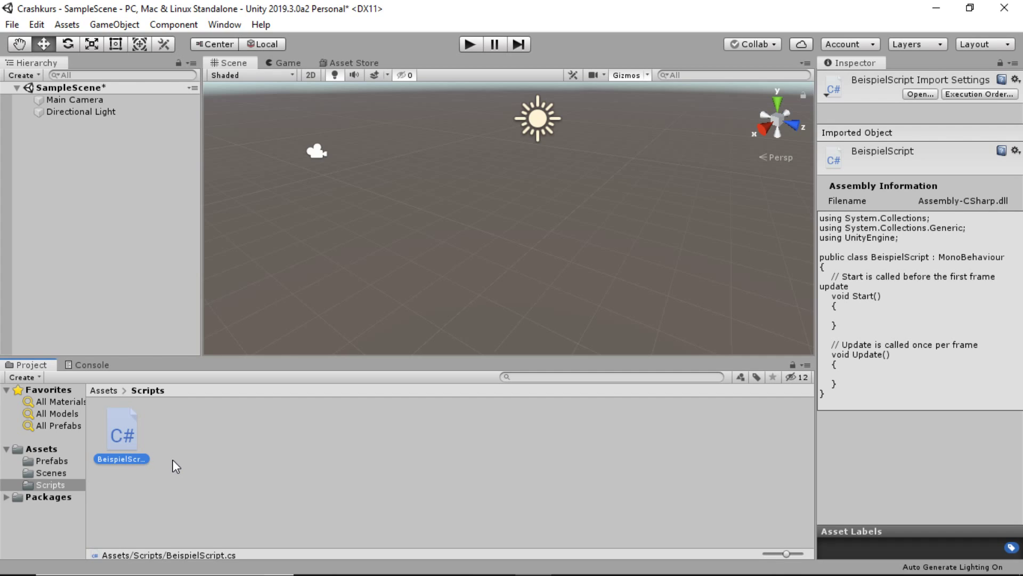
pyautogui.press('Delete')
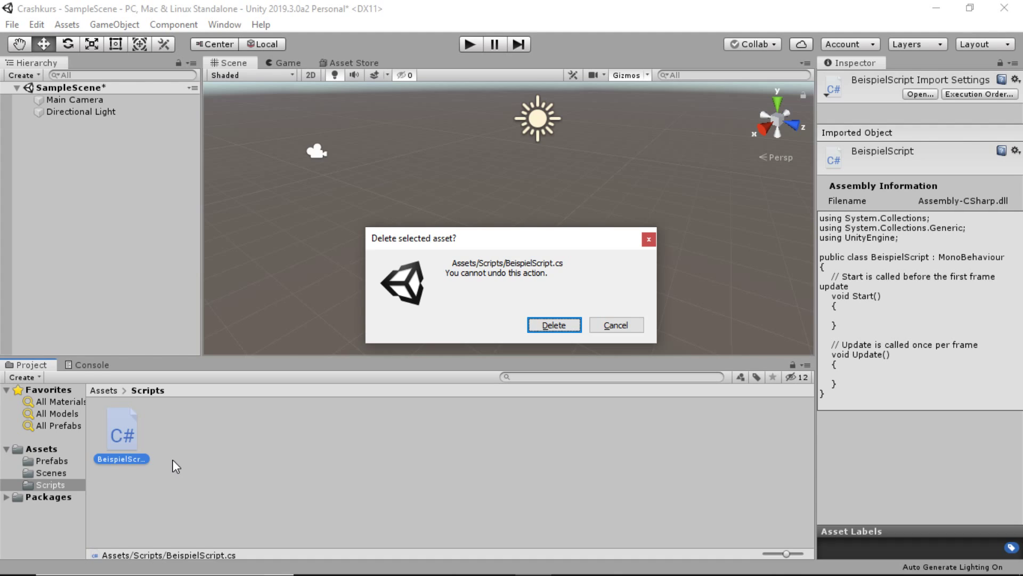
pyautogui.press('Return')
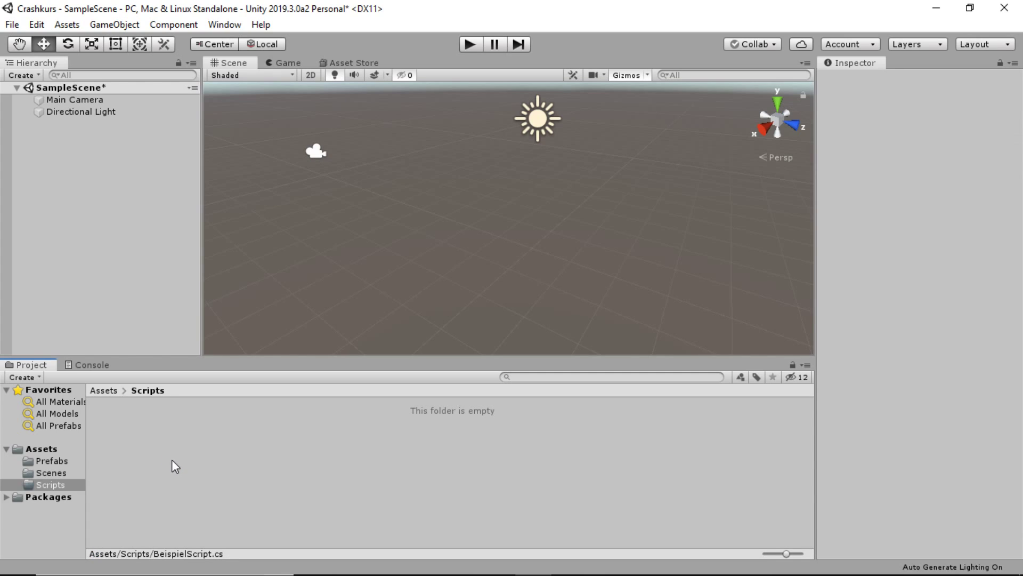
# Create a new C# script named HelloWorld in the Scripts folder.
pyautogui.rightClick(171, 460)
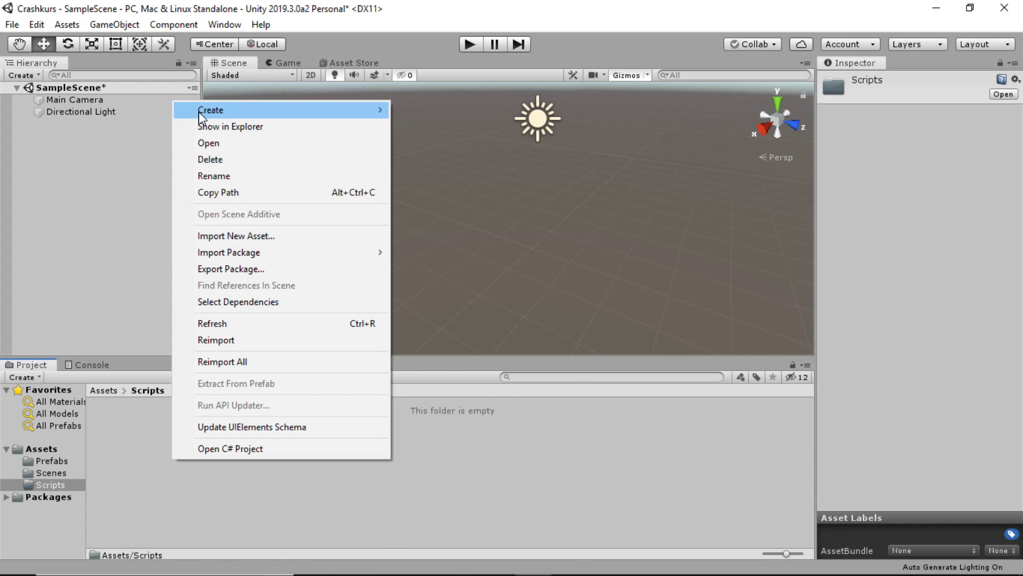
pyautogui.moveTo(200, 113)
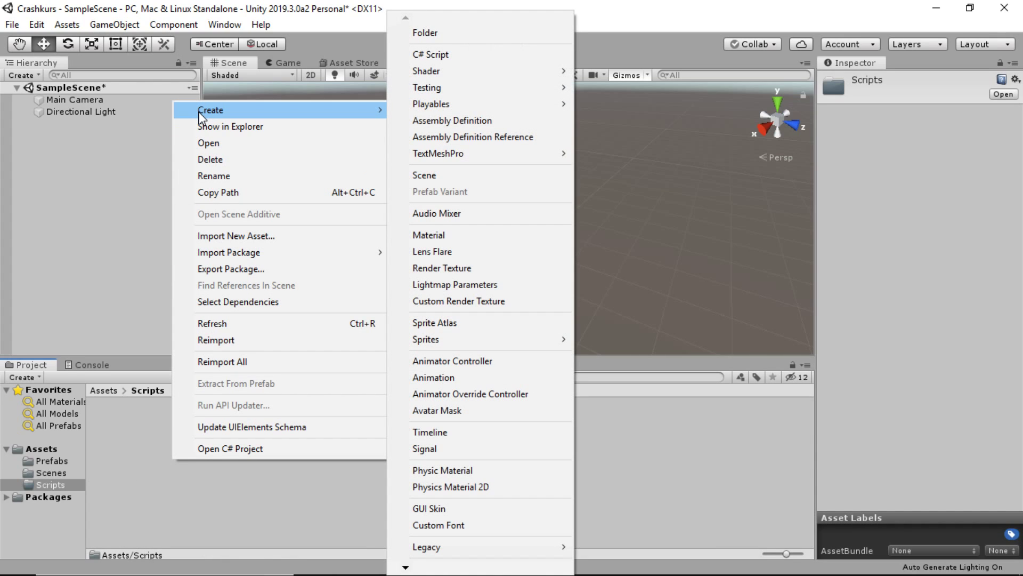
pyautogui.click(445, 56)
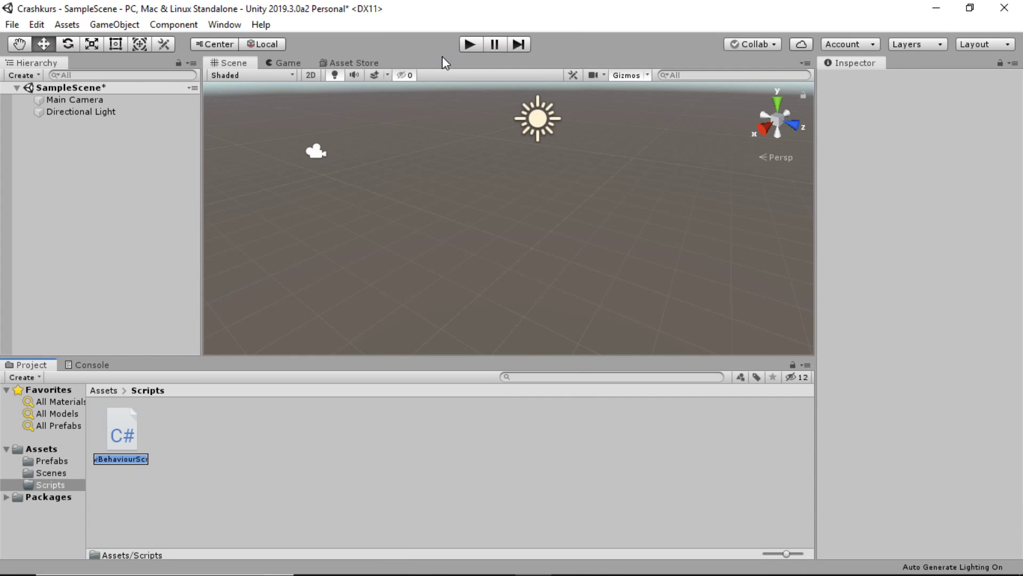
pyautogui.write('Hel')
pyautogui.write('loWorld')
pyautogui.press('Return')
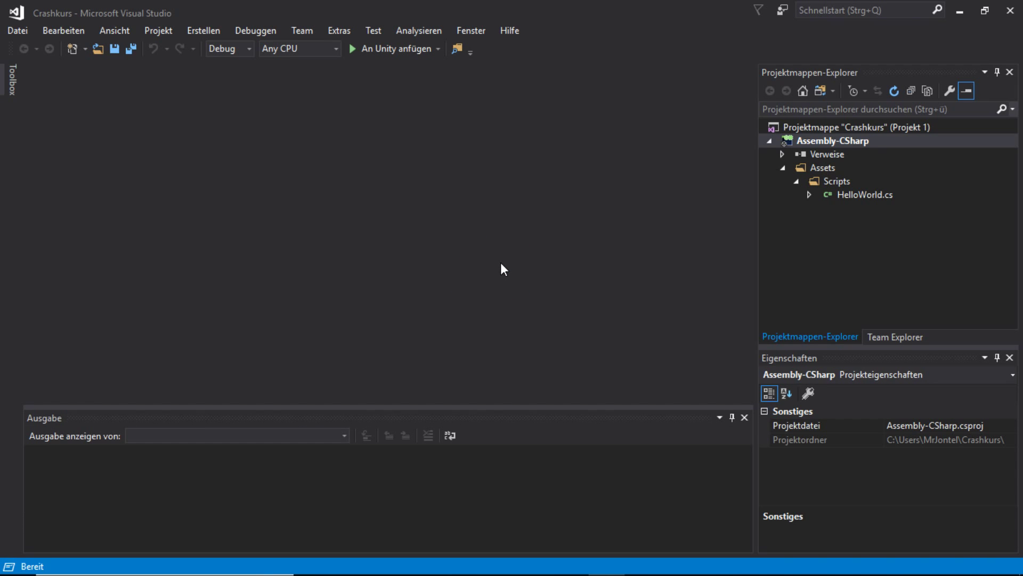
# Browse Assembly-CSharp > Assets > Scripts in Solution Explorer and open HelloWorld.cs.
pyautogui.click(817, 127)
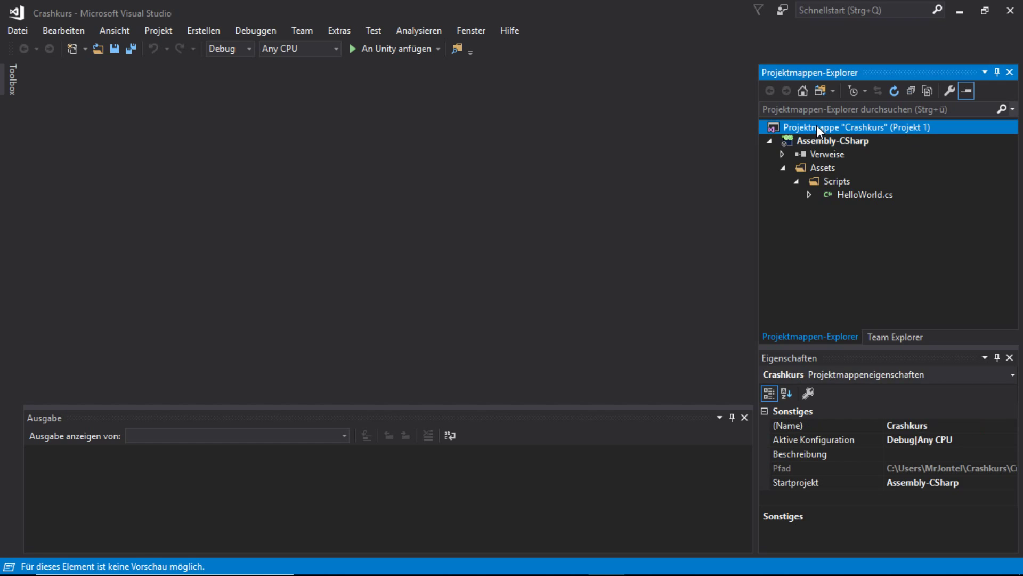
pyautogui.click(808, 140)
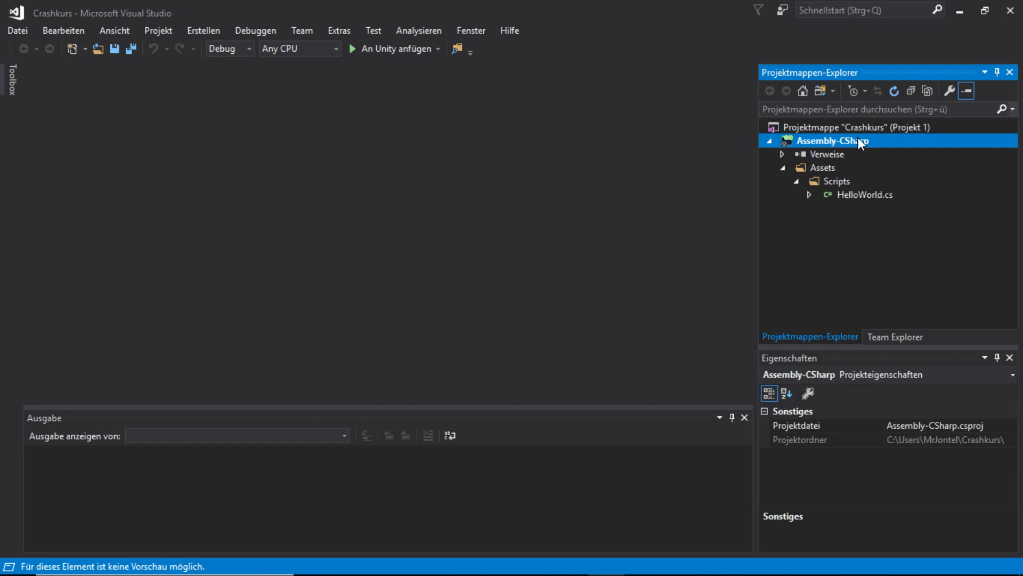
pyautogui.click(821, 154)
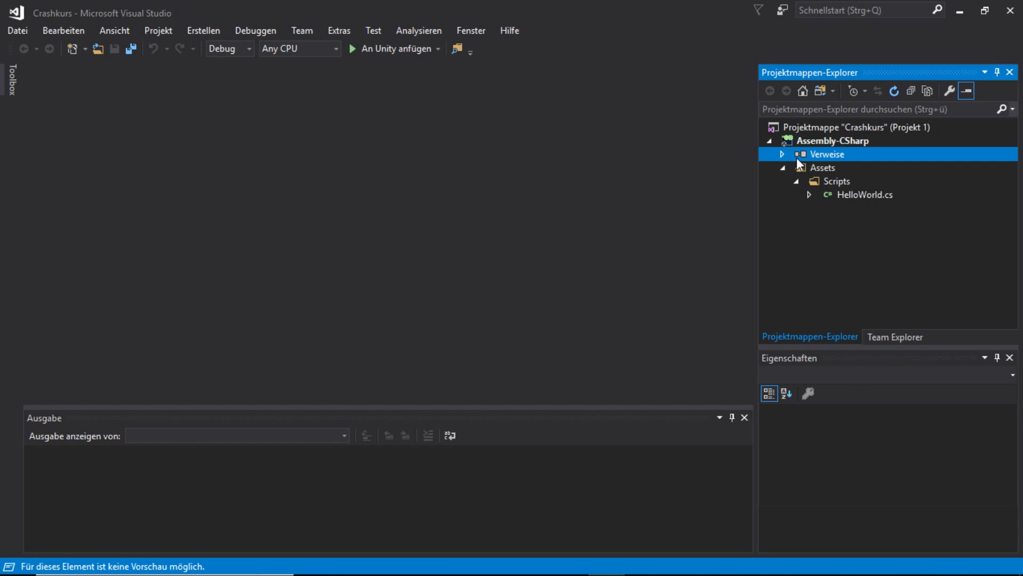
pyautogui.click(783, 154)
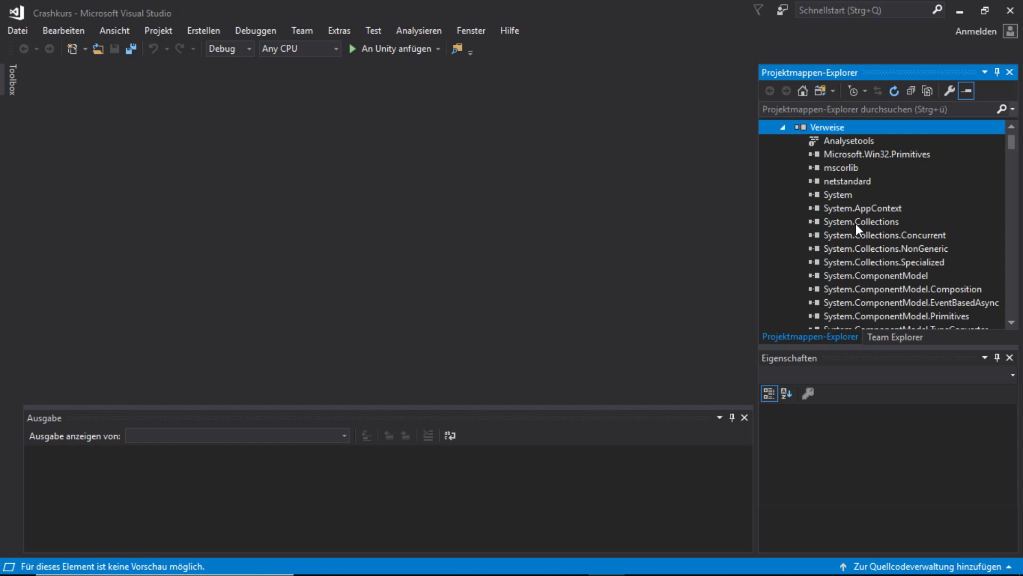
pyautogui.scroll(-3, 859, 240)
pyautogui.scroll(-4, 862, 258)
pyautogui.scroll(8, 864, 259)
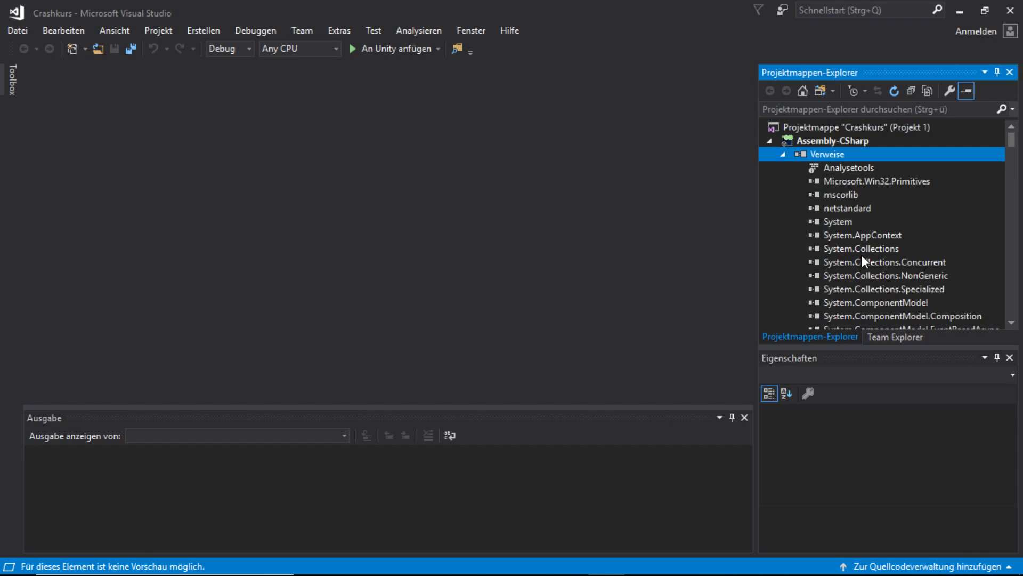
pyautogui.click(784, 155)
pyautogui.click(821, 168)
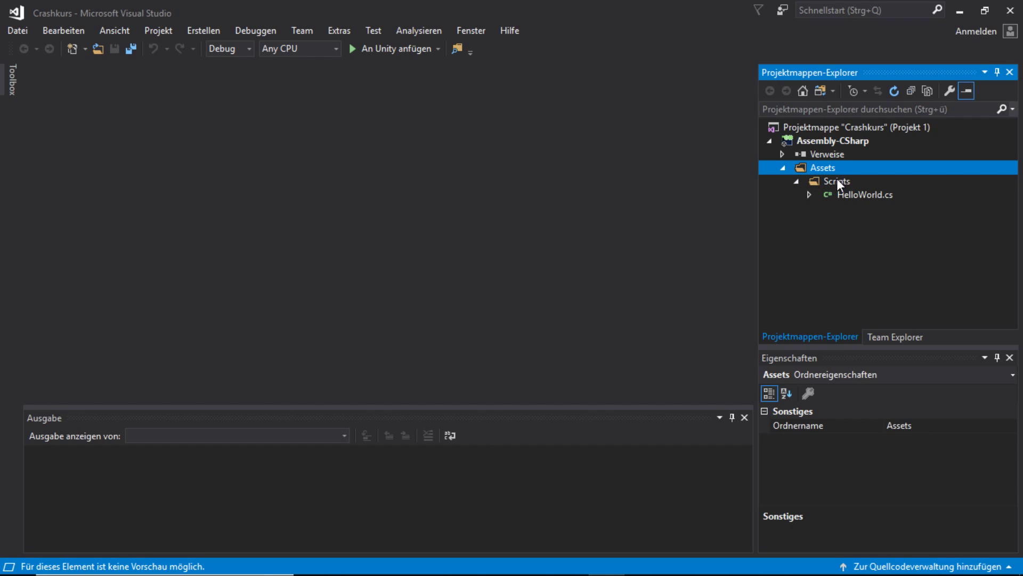
pyautogui.click(839, 182)
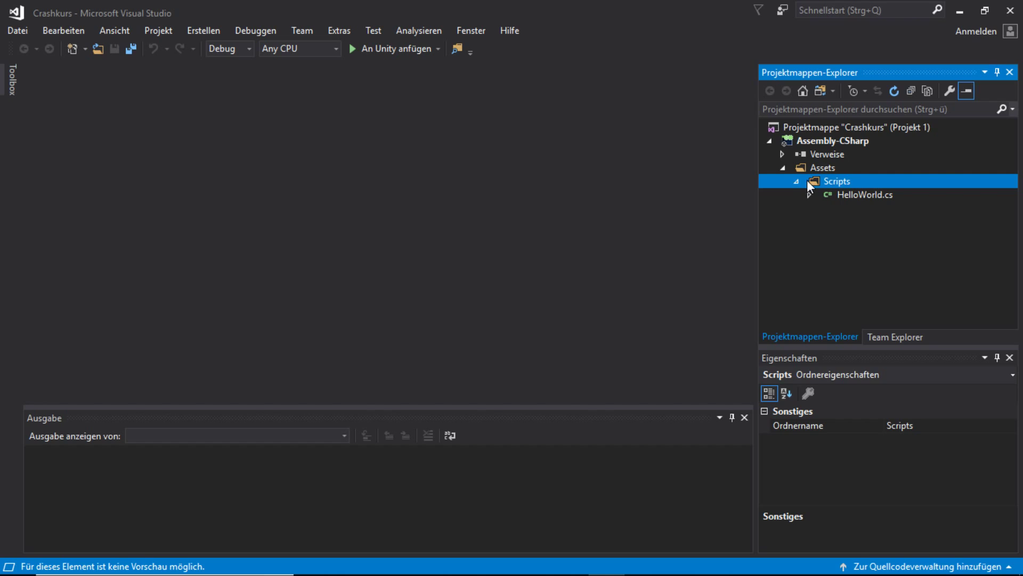
pyautogui.doubleClick(845, 195)
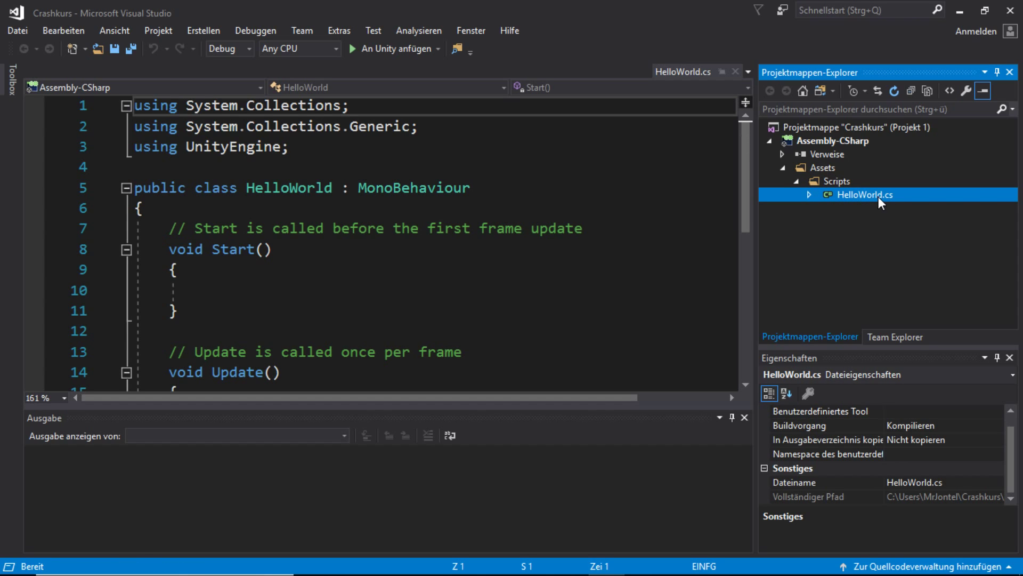
pyautogui.click(325, 214)
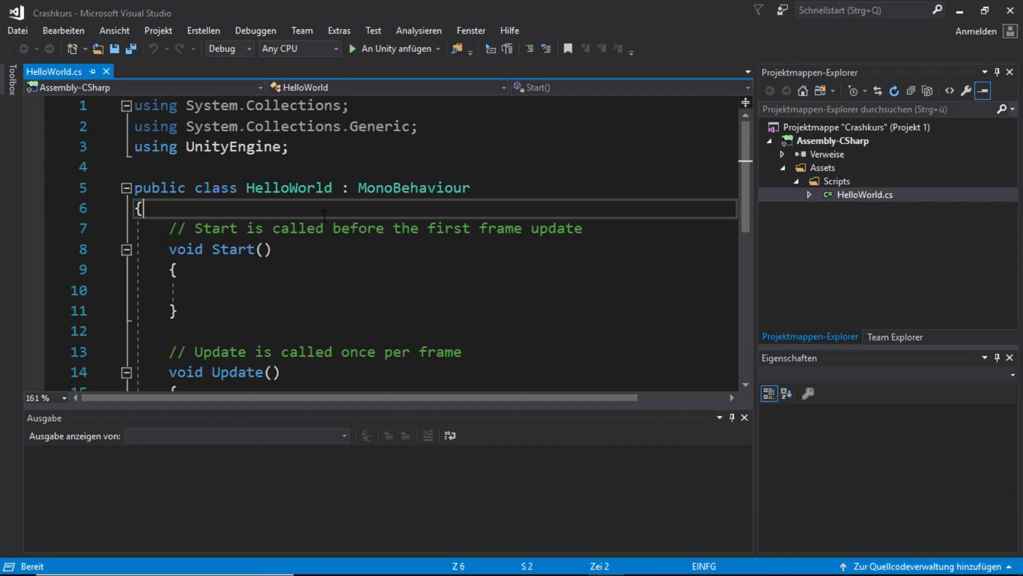
pyautogui.scroll(-1, 323, 224)
pyautogui.scroll(-2, 320, 234)
pyautogui.scroll(2, 317, 245)
pyautogui.scroll(1, 315, 256)
pyautogui.press('Up')
pyautogui.press('Home')
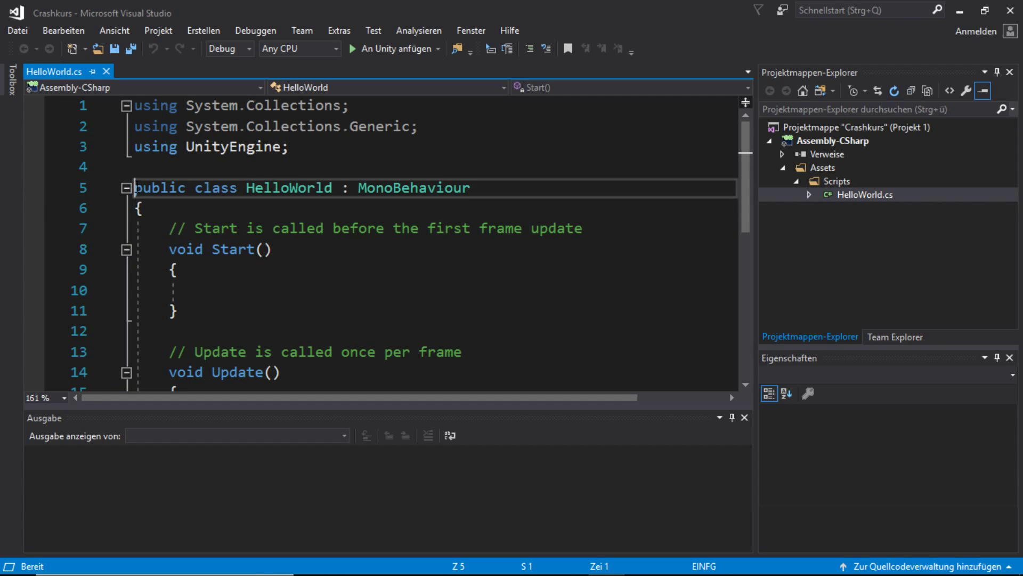
pyautogui.moveTo(134, 187); pyautogui.dragTo(238, 228)
pyautogui.click(238, 228)
pyautogui.click(281, 188)
pyautogui.hotkey('ctrl', 'r')
pyautogui.hotkey('ctrl', 'r')
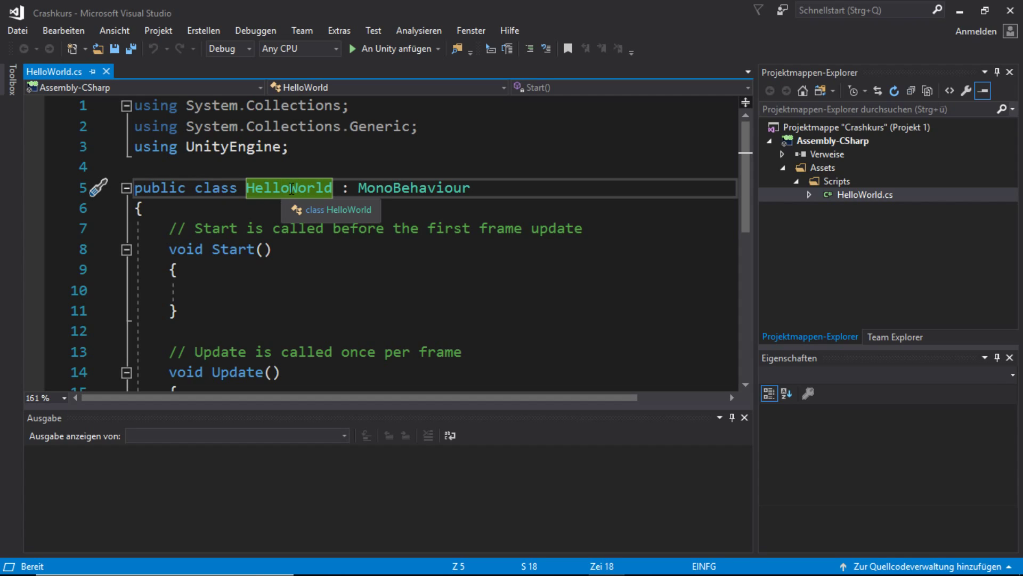
pyautogui.press('Return')
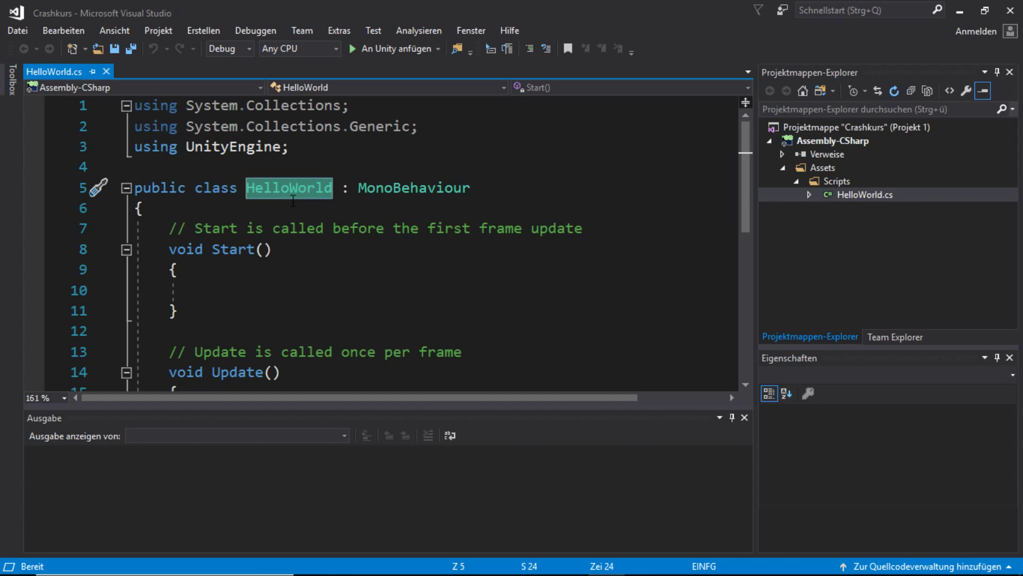
pyautogui.click(293, 201)
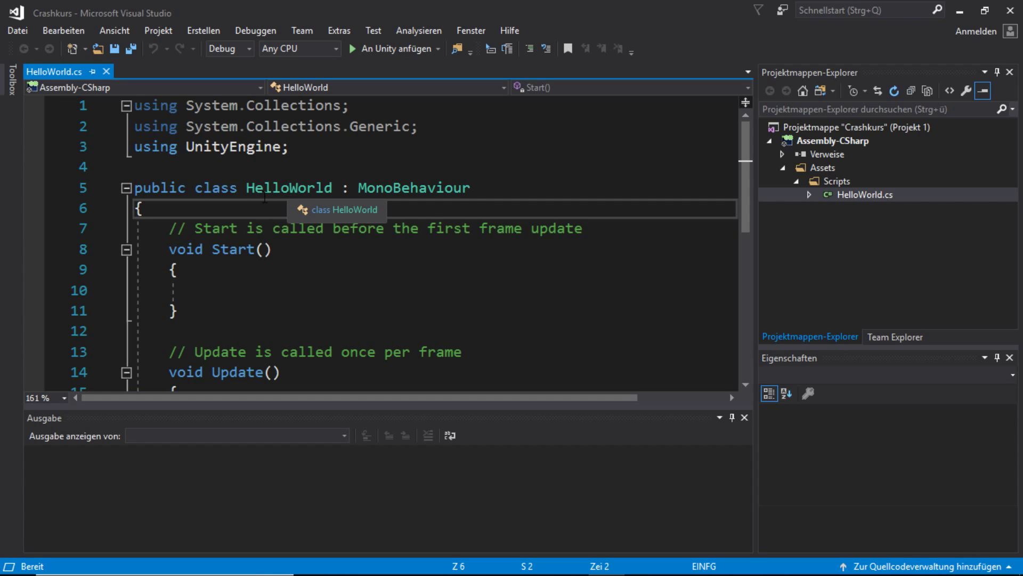
pyautogui.doubleClick(260, 191)
pyautogui.click(274, 200)
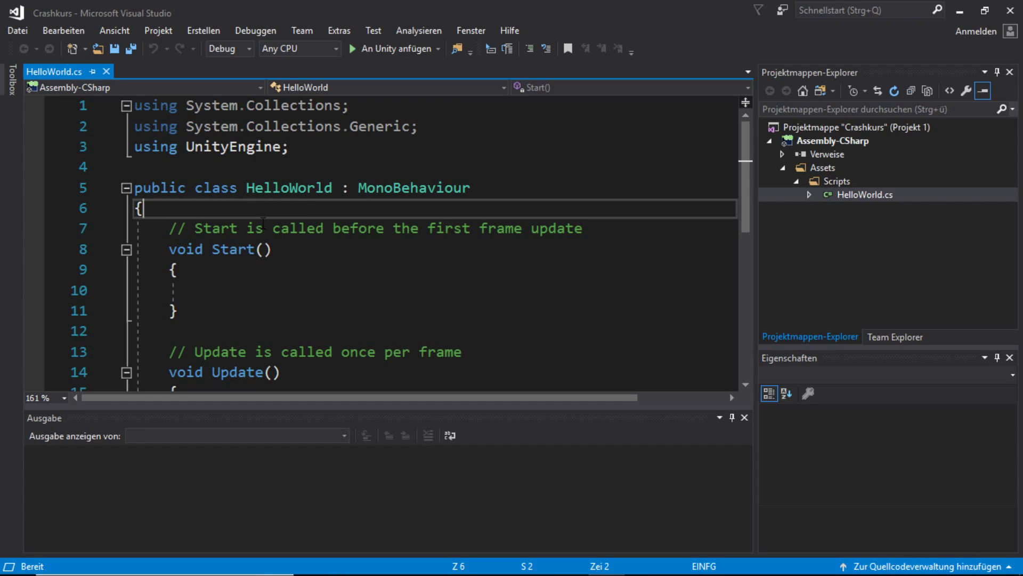
pyautogui.click(282, 187)
pyautogui.doubleClick(277, 191)
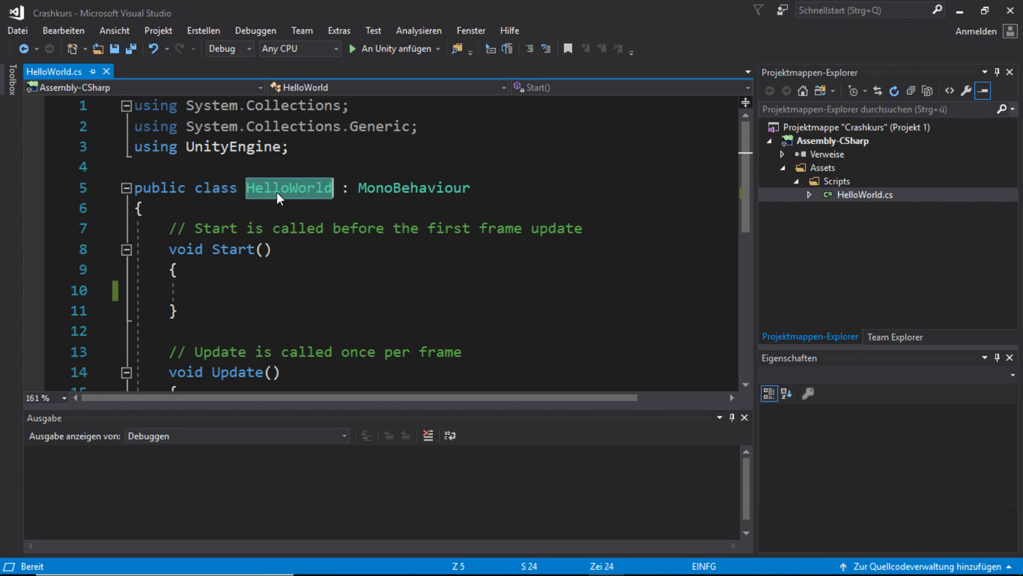
pyautogui.doubleClick(400, 190)
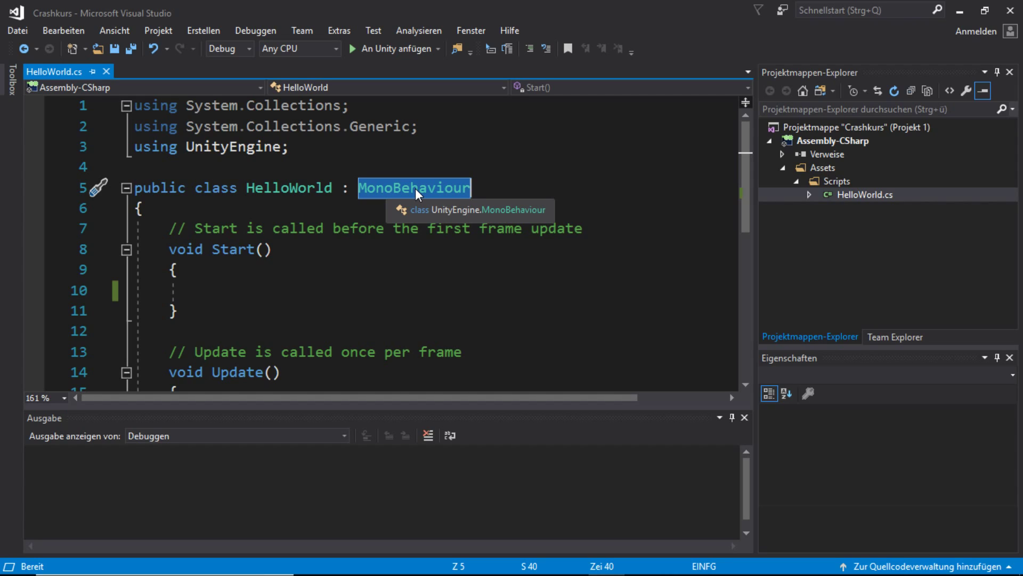
pyautogui.click(276, 192)
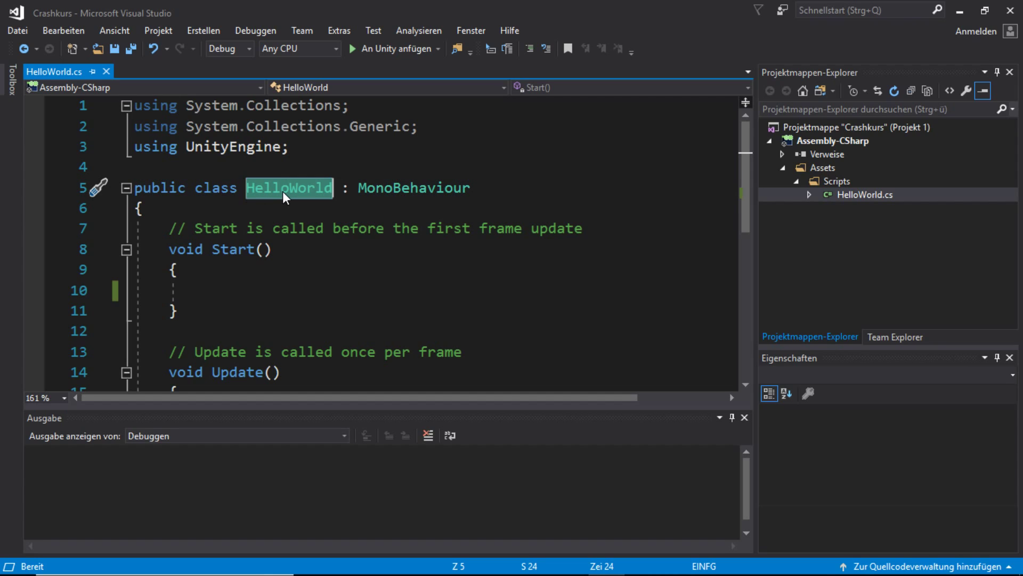
pyautogui.click(283, 192)
pyautogui.moveTo(247, 189); pyautogui.dragTo(332, 197)
pyautogui.click(332, 198)
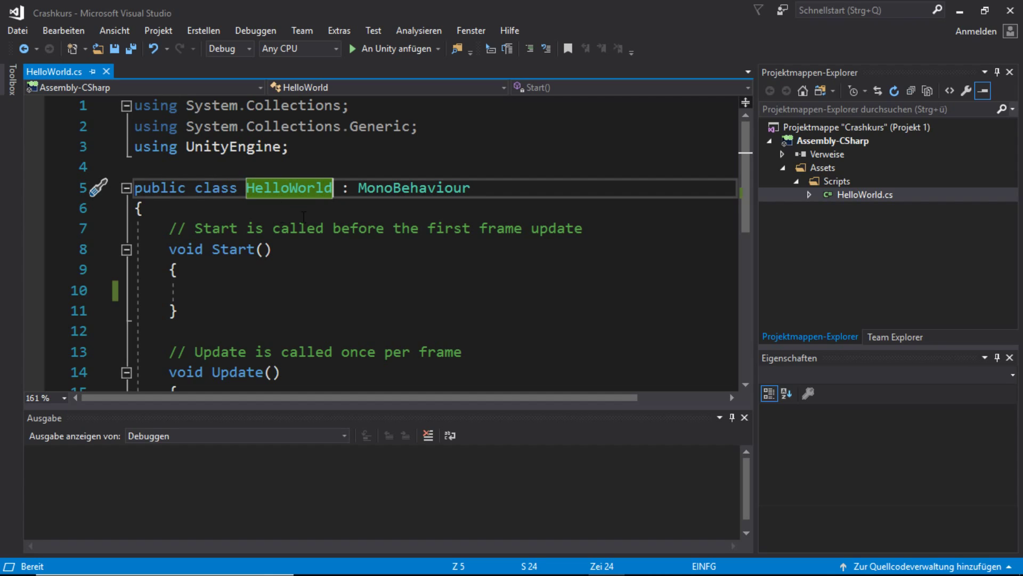
pyautogui.doubleClick(288, 192)
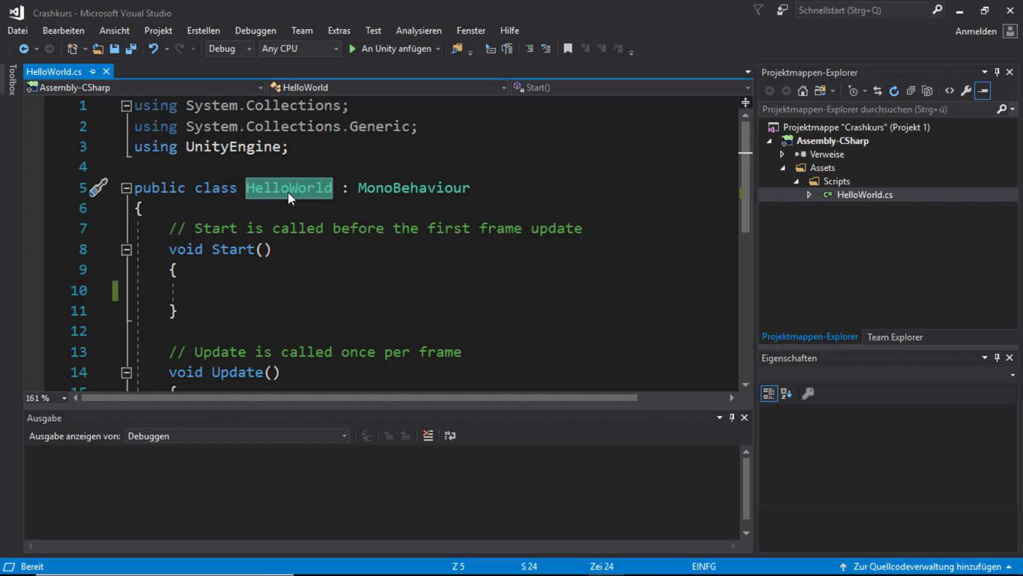
pyautogui.click(287, 192)
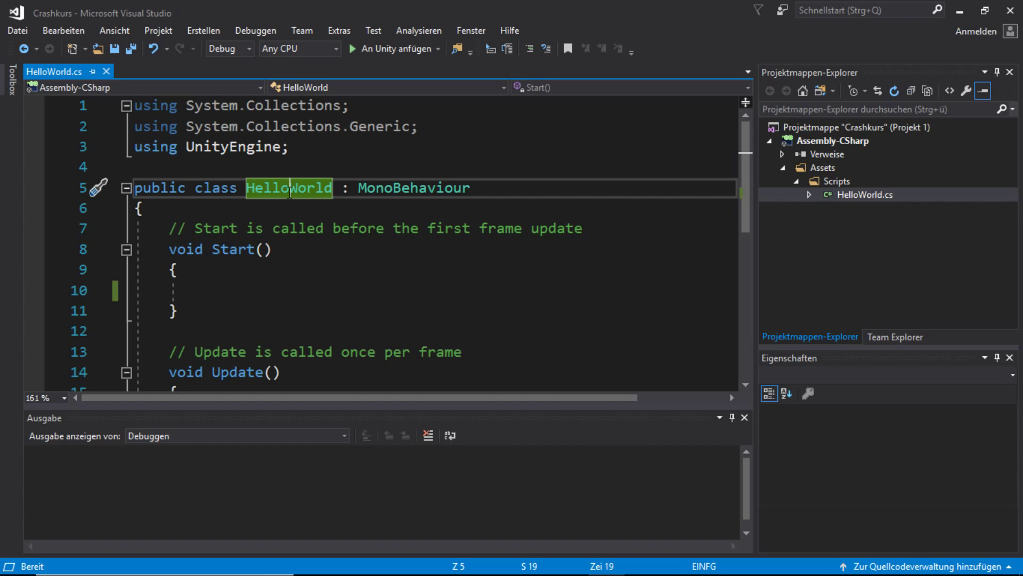
pyautogui.doubleClick(407, 189)
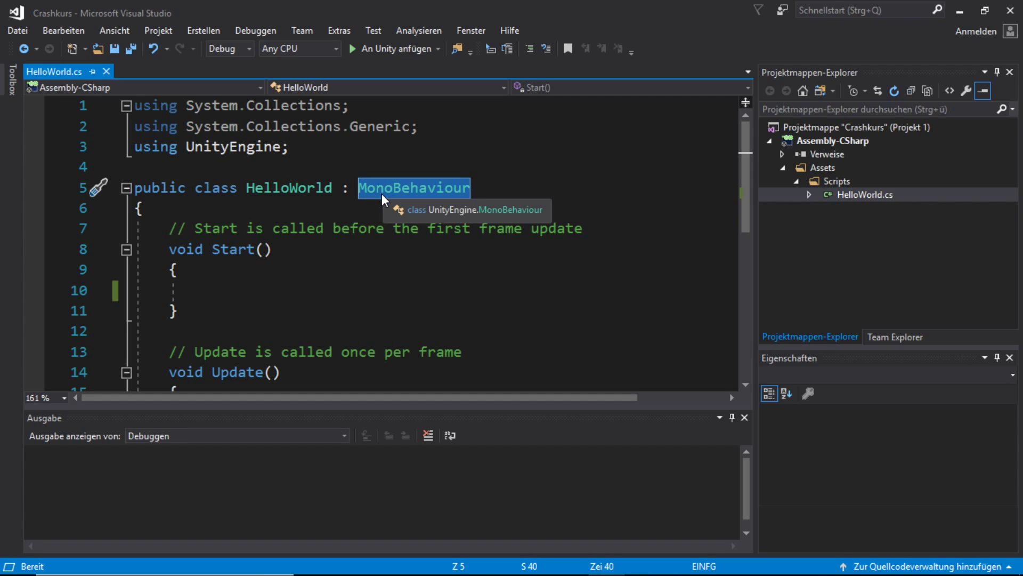
pyautogui.click(386, 191)
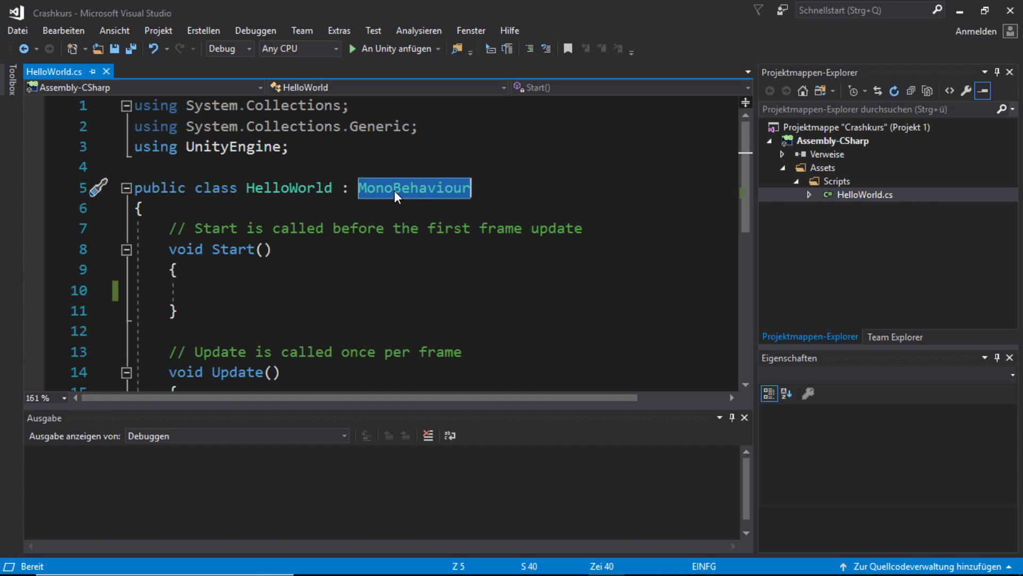
pyautogui.press('Right')
pyautogui.press('Right')
pyautogui.press('Right')
pyautogui.click(302, 149)
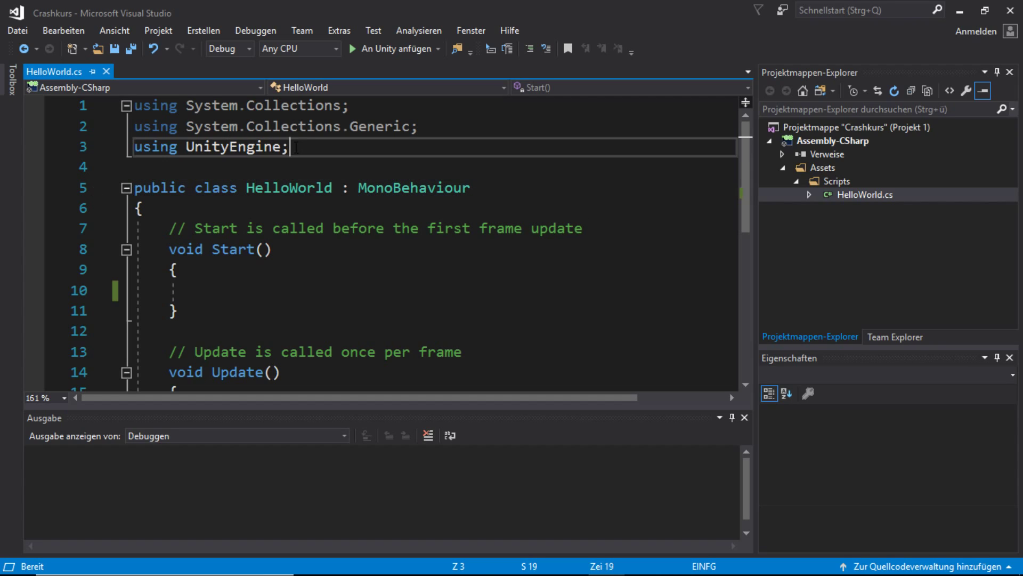
pyautogui.click(238, 155)
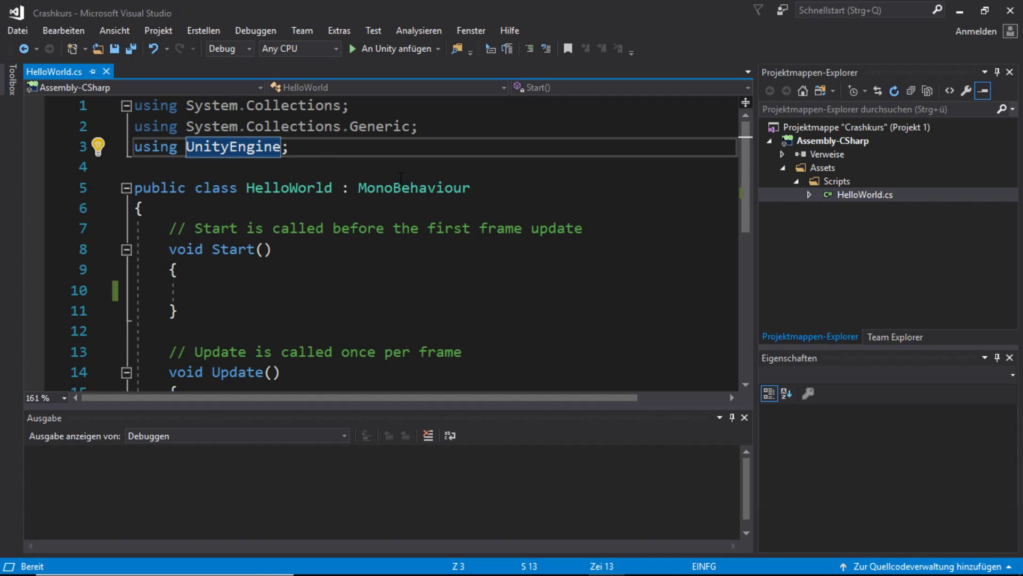
pyautogui.press('End')
pyautogui.scroll(-1, 360, 174)
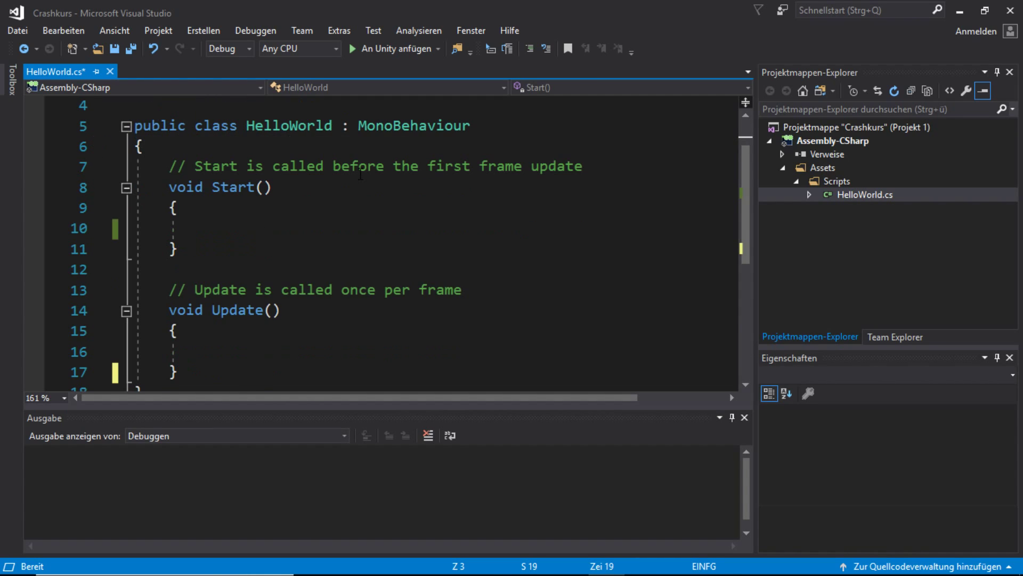
pyautogui.scroll(-1, 741, 179)
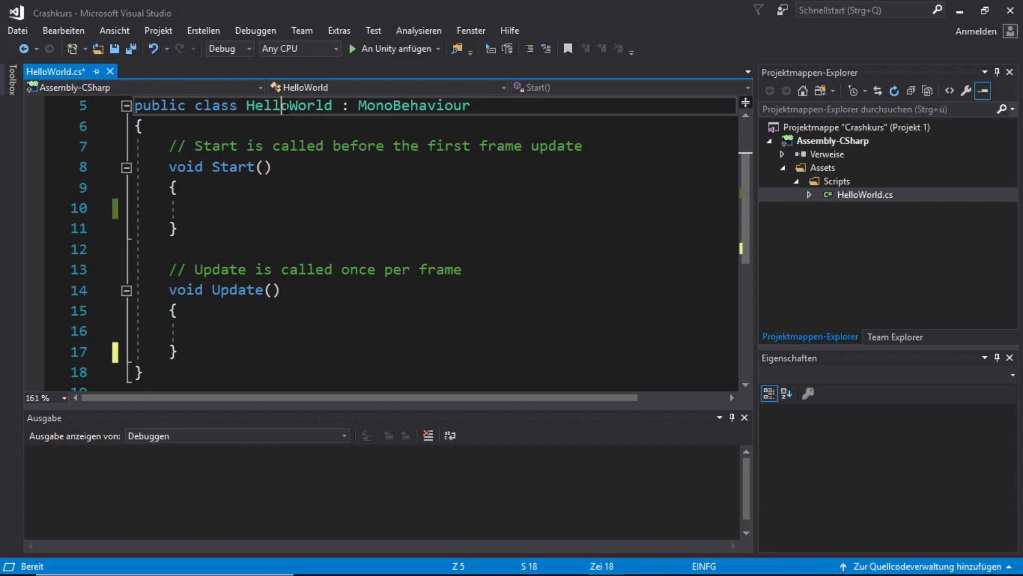
pyautogui.doubleClick(298, 109)
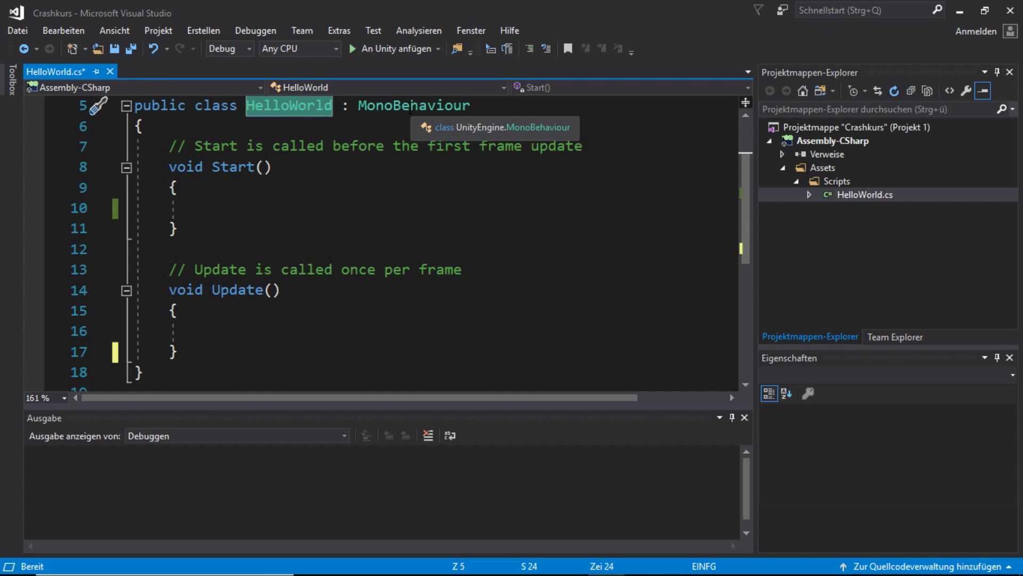
pyautogui.doubleClick(388, 106)
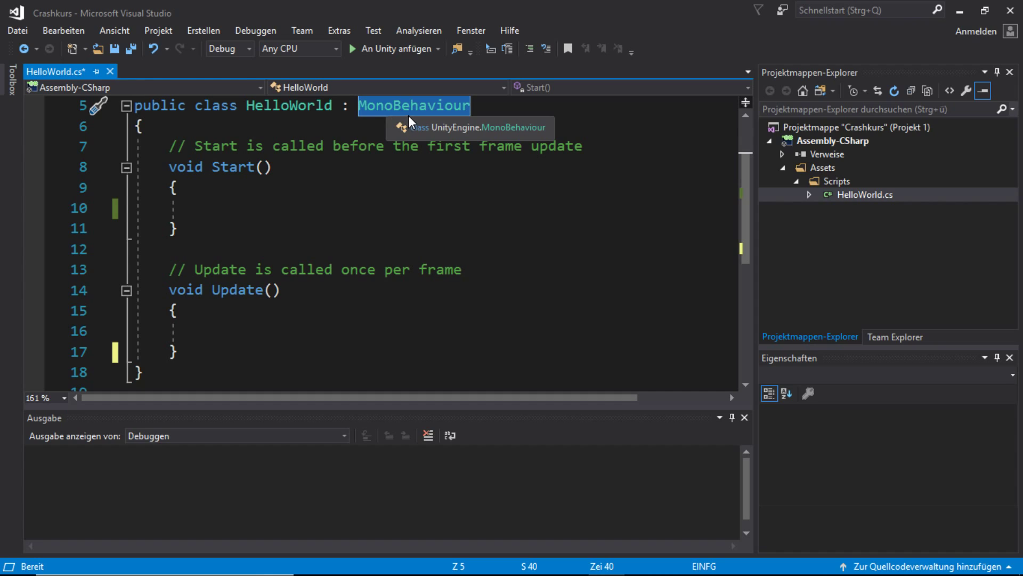
pyautogui.click(398, 106)
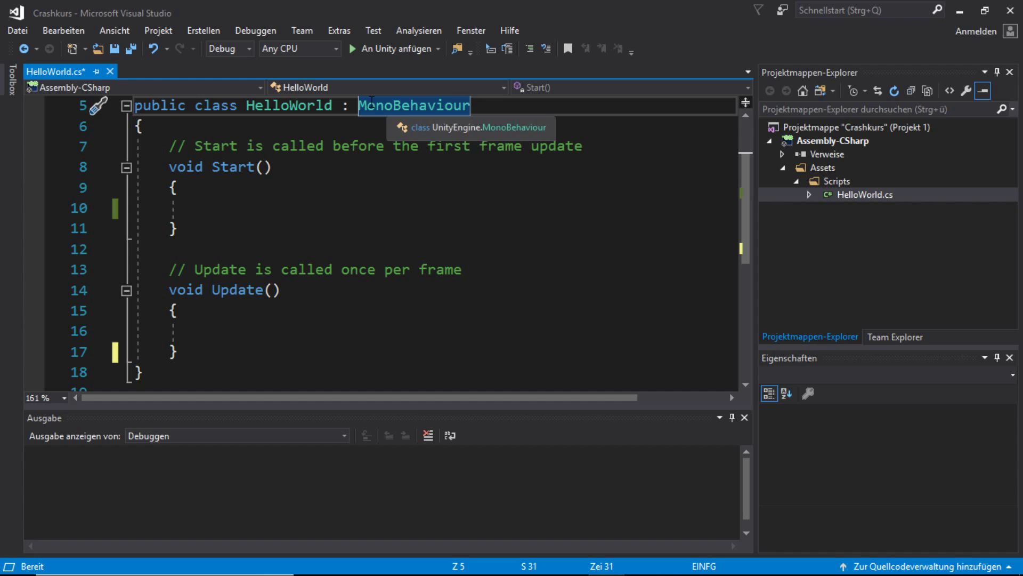
pyautogui.doubleClick(272, 106)
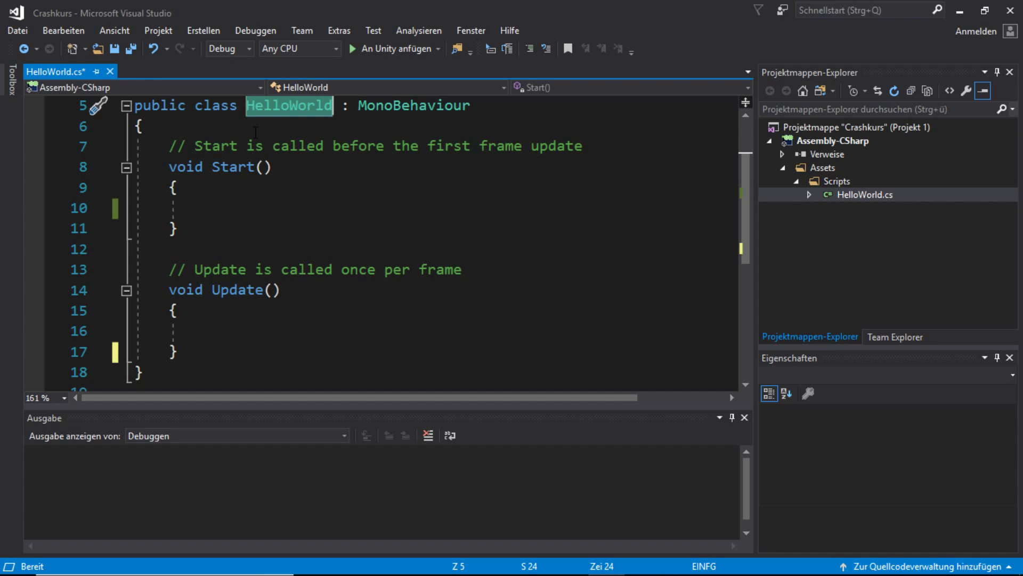
pyautogui.moveTo(154, 146); pyautogui.dragTo(280, 362)
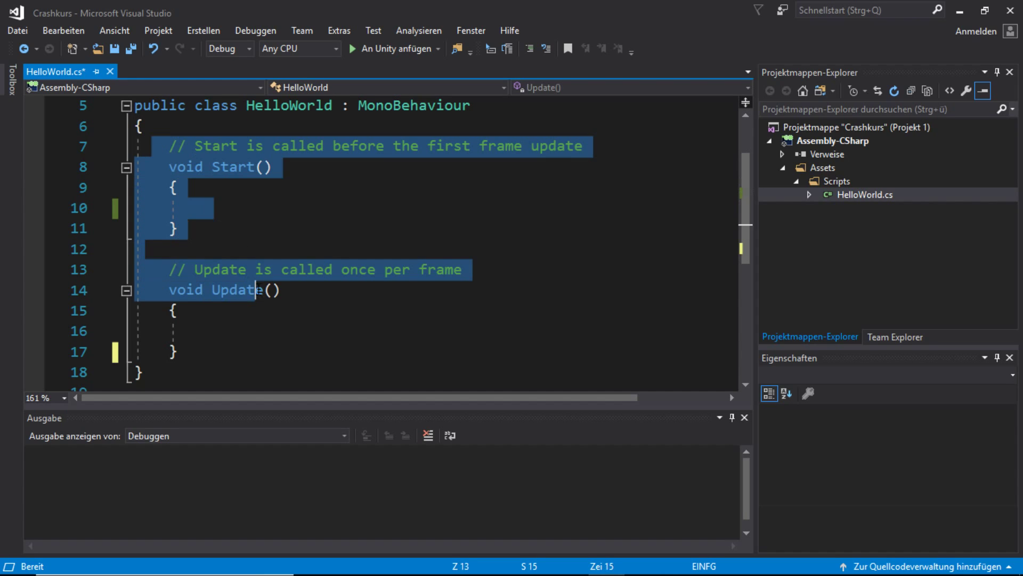
pyautogui.click(279, 363)
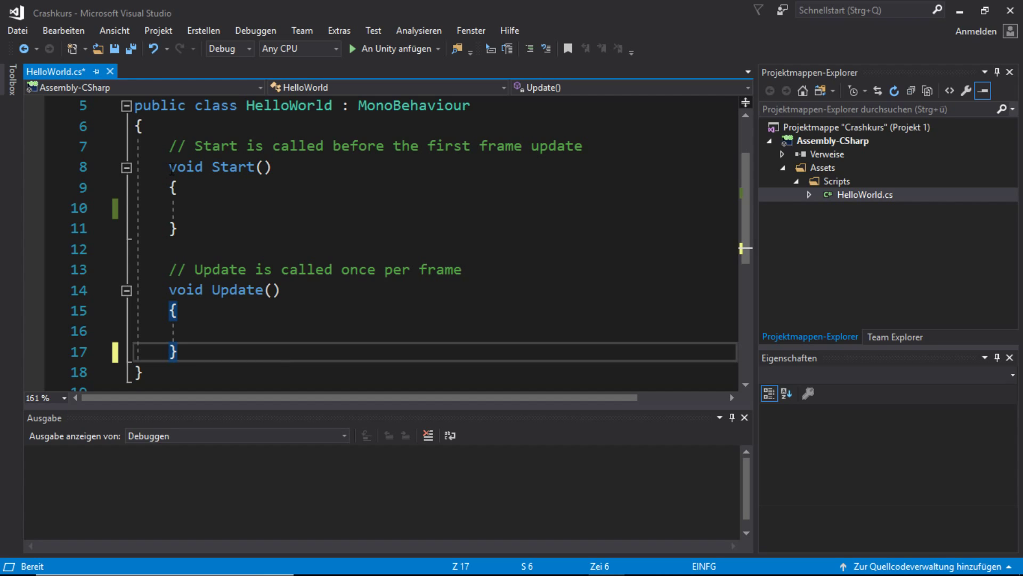
pyautogui.moveTo(170, 167)
pyautogui.mouseDown()
pyautogui.moveTo(216, 225)
pyautogui.moveTo(144, 154)
pyautogui.mouseUp()
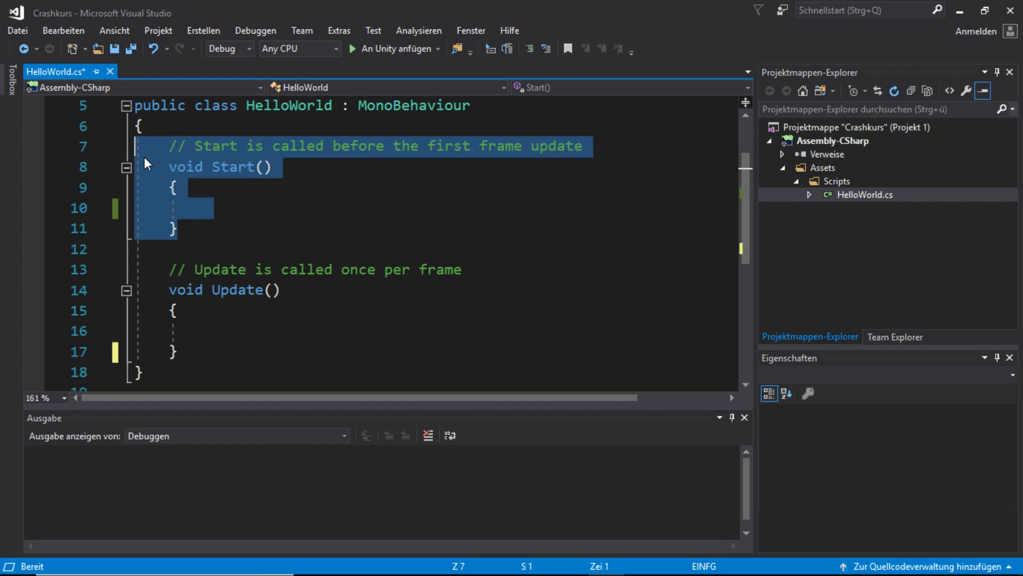
pyautogui.click(203, 209)
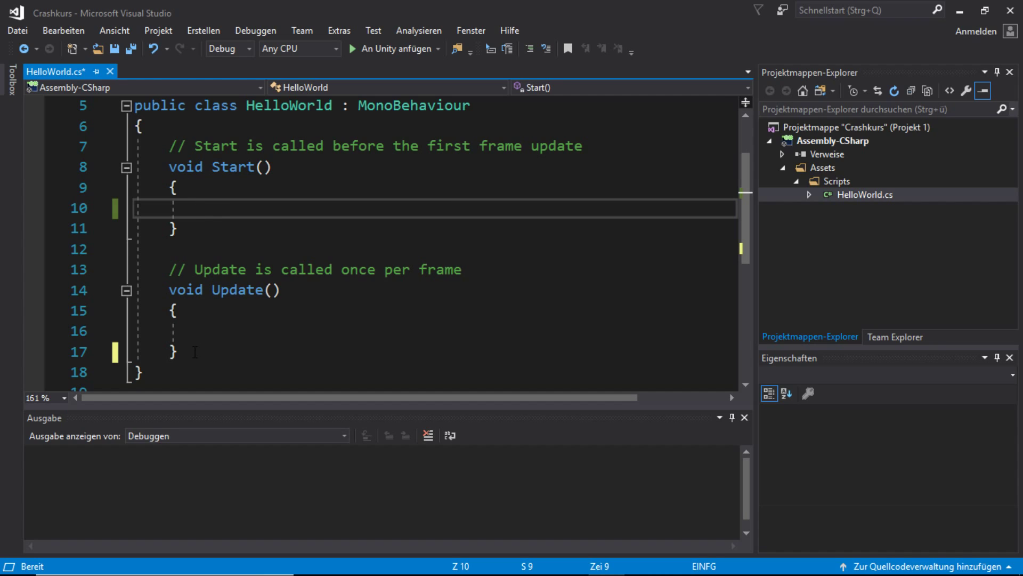
pyautogui.moveTo(195, 352); pyautogui.dragTo(140, 290)
pyautogui.doubleClick(238, 289)
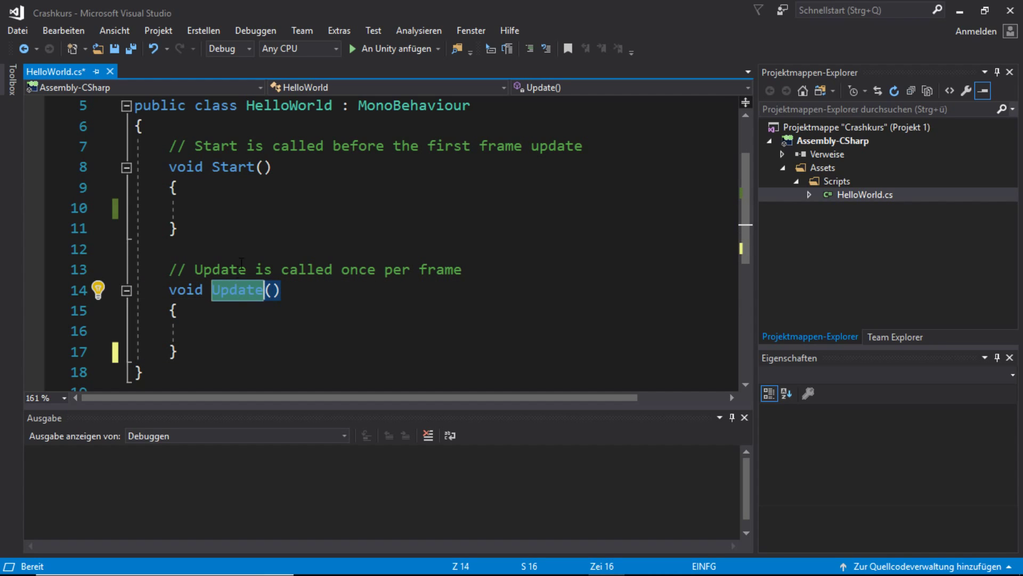
pyautogui.doubleClick(222, 167)
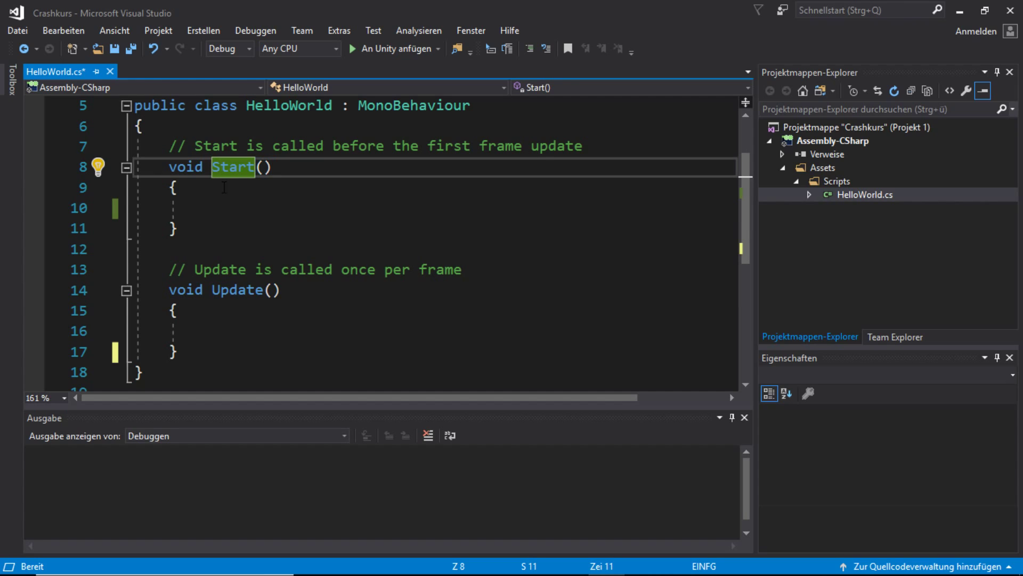
pyautogui.click(208, 205)
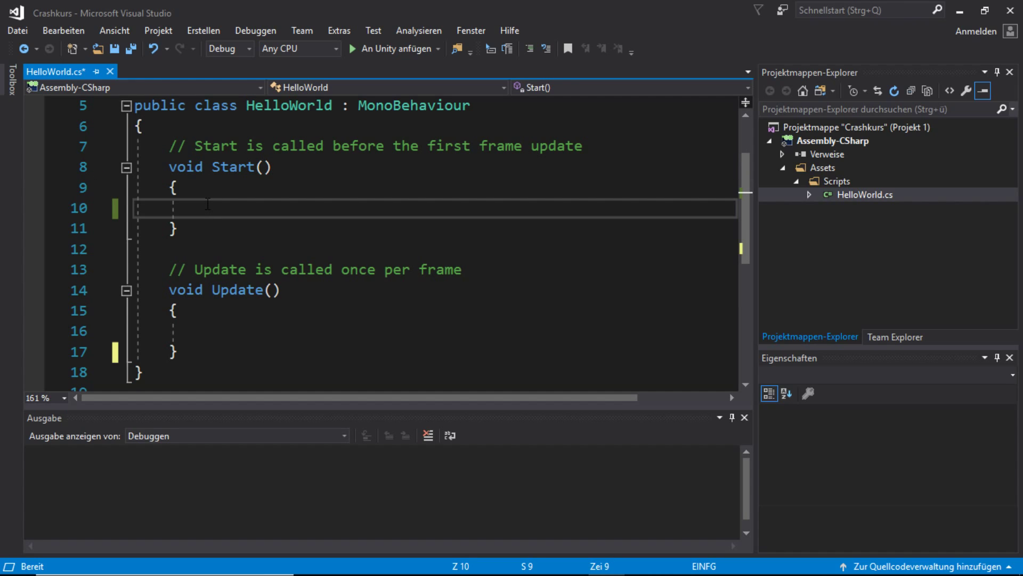
pyautogui.doubleClick(424, 105)
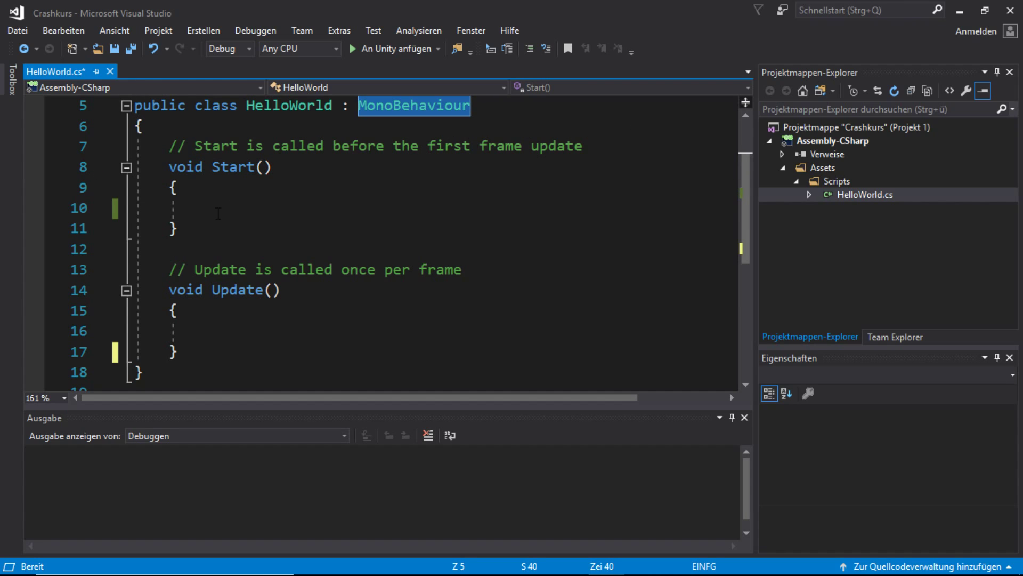
pyautogui.click(224, 188)
pyautogui.click(229, 208)
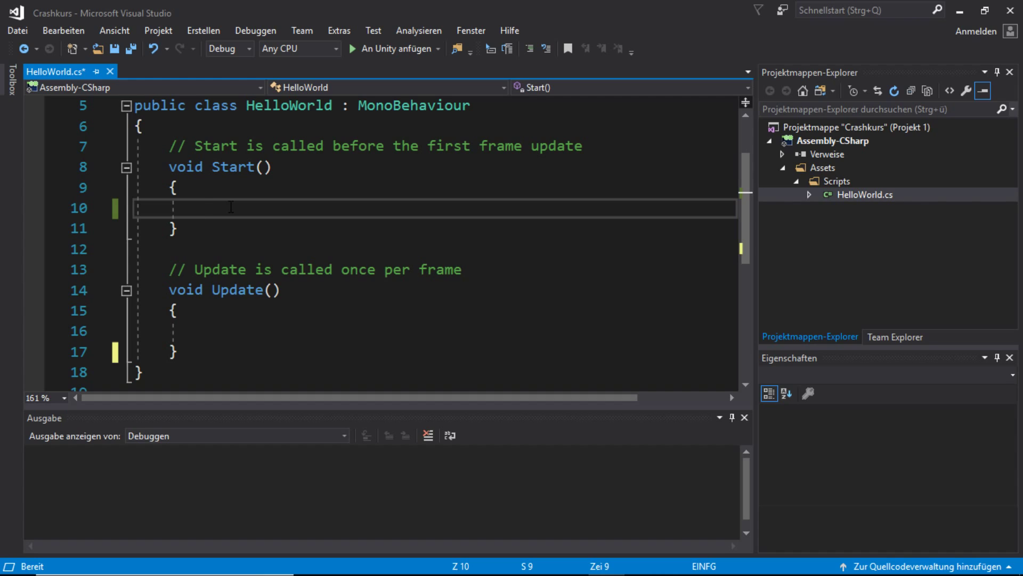
# Review the empty Update method, adding and then removing blank lines inside it.
pyautogui.moveTo(221, 352); pyautogui.dragTo(146, 299)
pyautogui.click(247, 313)
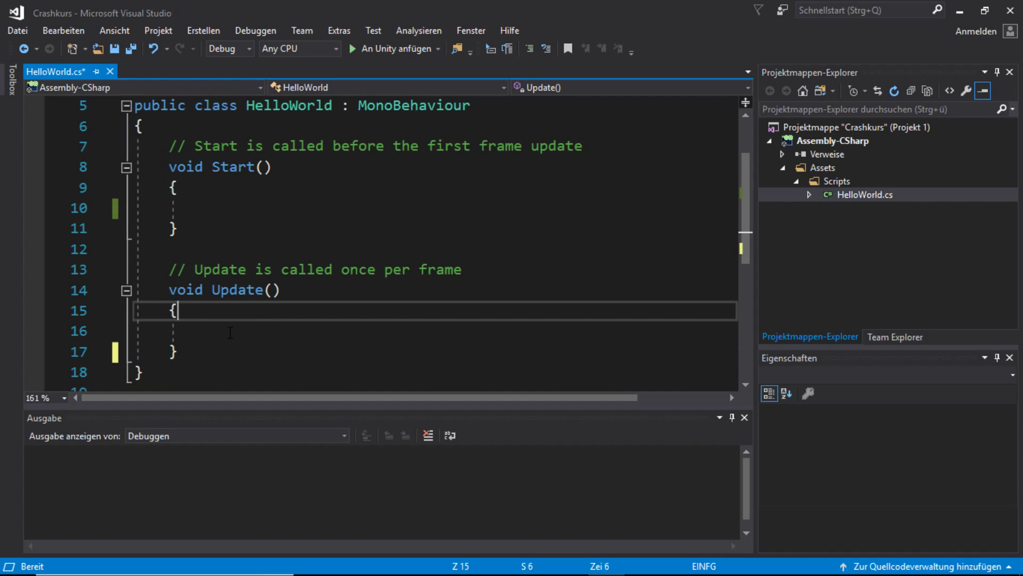
pyautogui.click(230, 333)
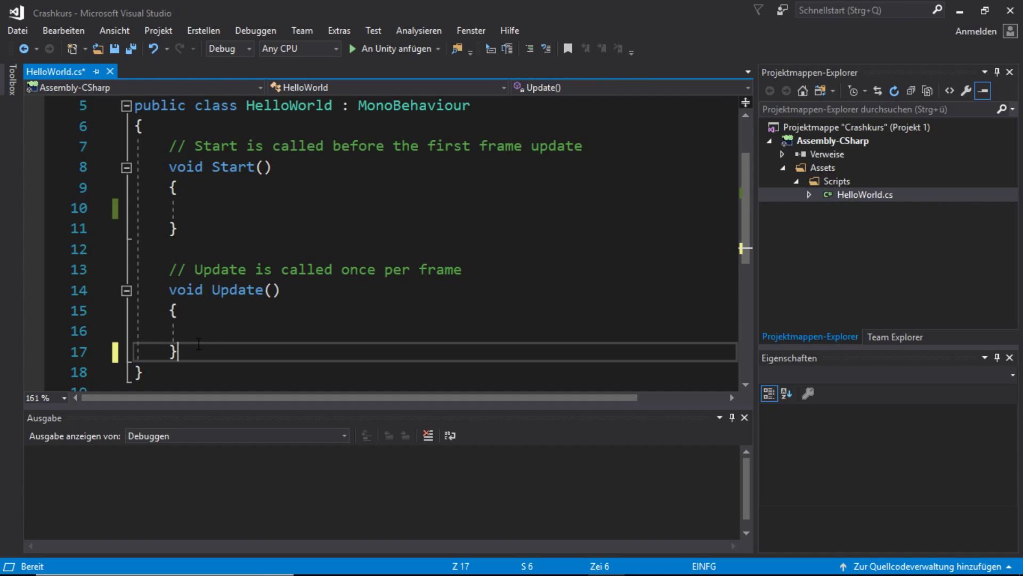
pyautogui.moveTo(220, 347); pyautogui.dragTo(134, 291)
pyautogui.click(218, 334)
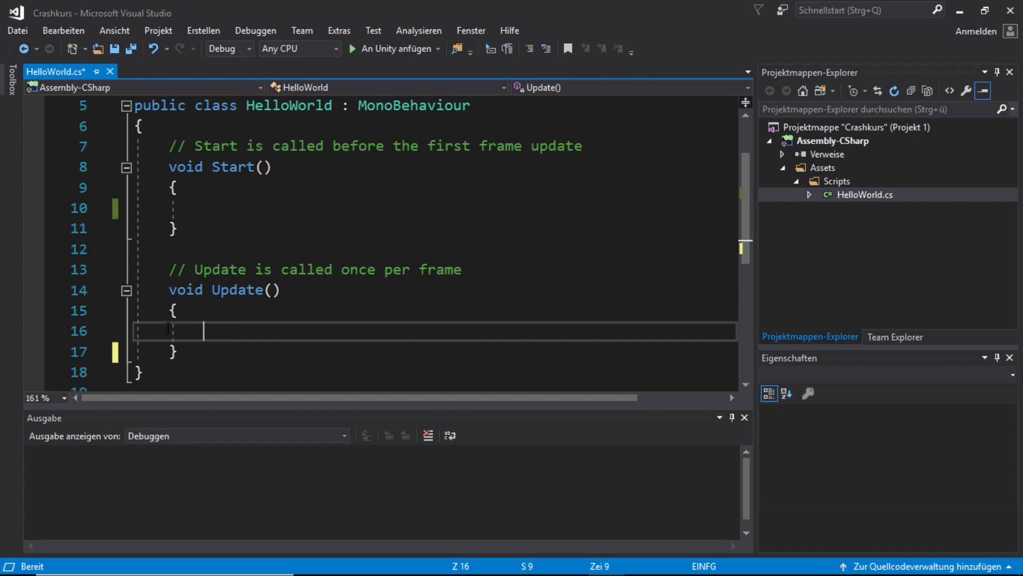
pyautogui.moveTo(213, 355); pyautogui.dragTo(136, 291)
pyautogui.click(244, 342)
pyautogui.press('Return')
pyautogui.press('Return')
pyautogui.press('Return')
pyautogui.press('BackSpace')
pyautogui.press('BackSpace')
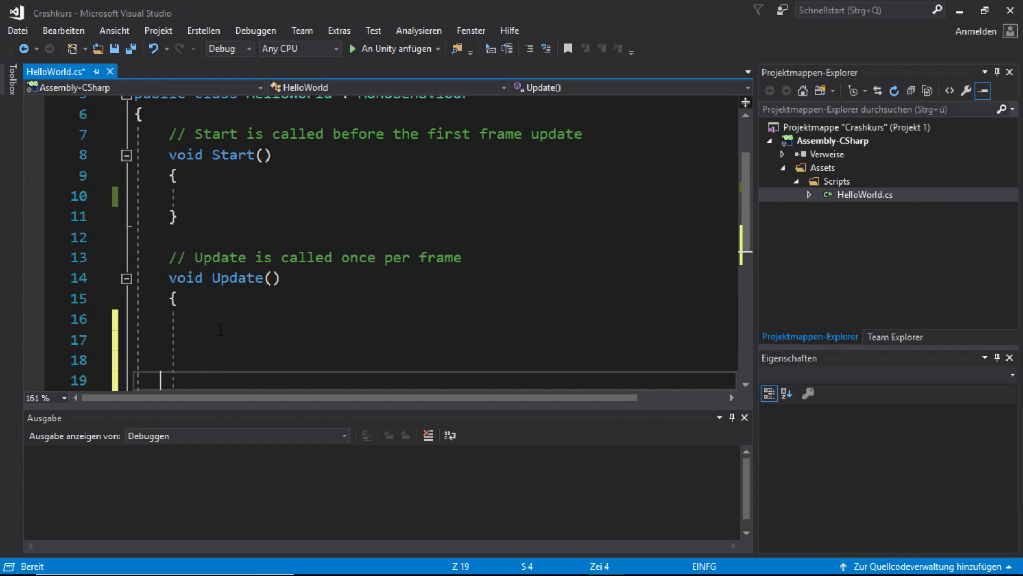
pyautogui.press('BackSpace')
pyautogui.press('BackSpace')
pyautogui.press('BackSpace')
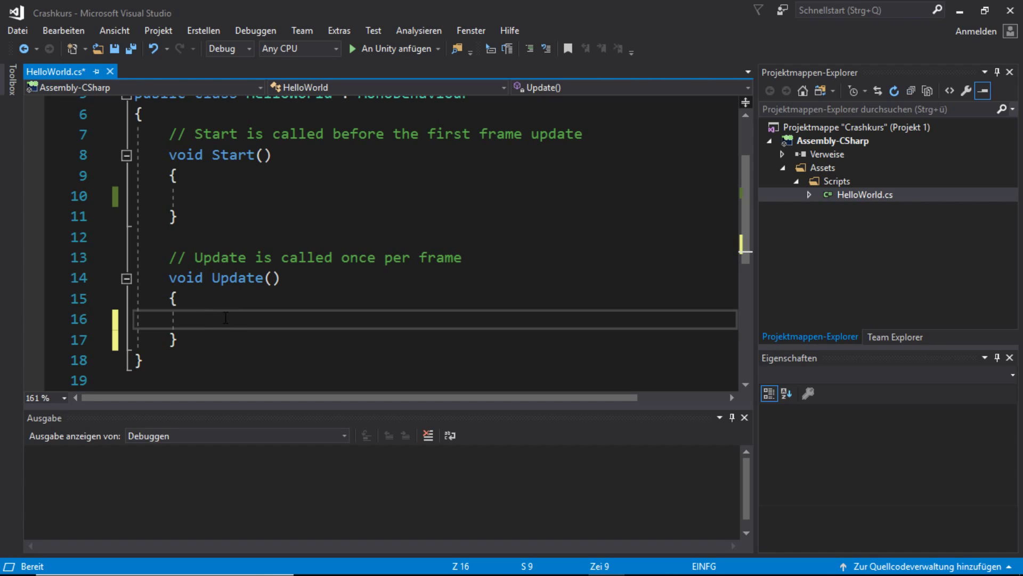
# Save HelloWorld.cs with Start still empty and look over the Start method.
pyautogui.scroll(1, 226, 318)
pyautogui.click(210, 245)
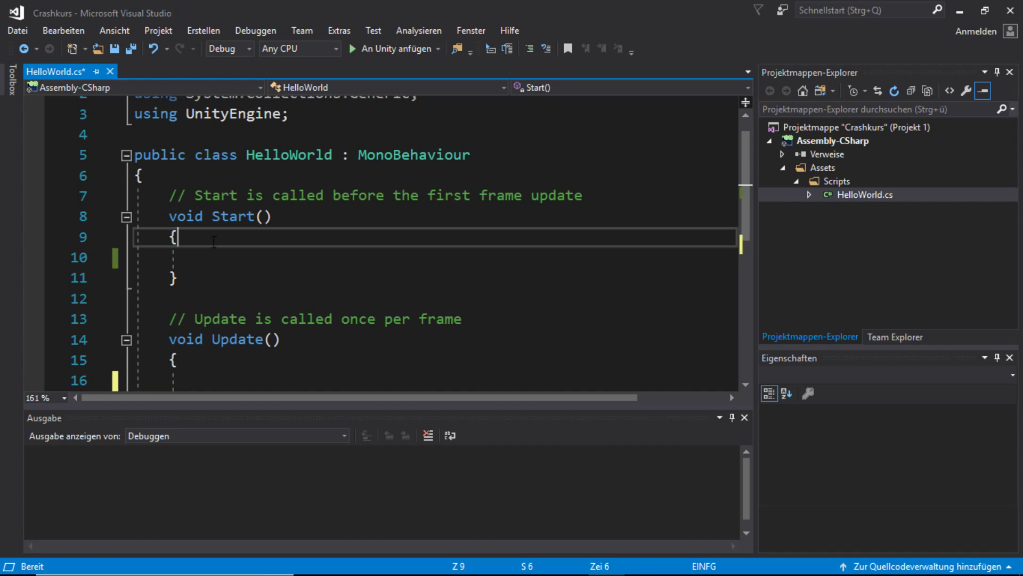
pyautogui.click(219, 258)
pyautogui.hotkey('ctrl', 's')
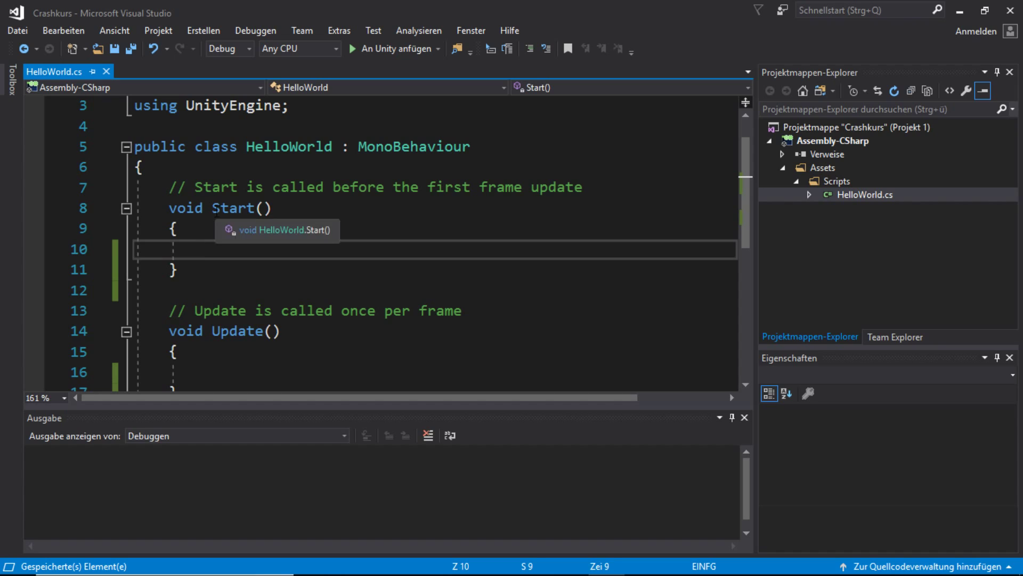
pyautogui.click(255, 207)
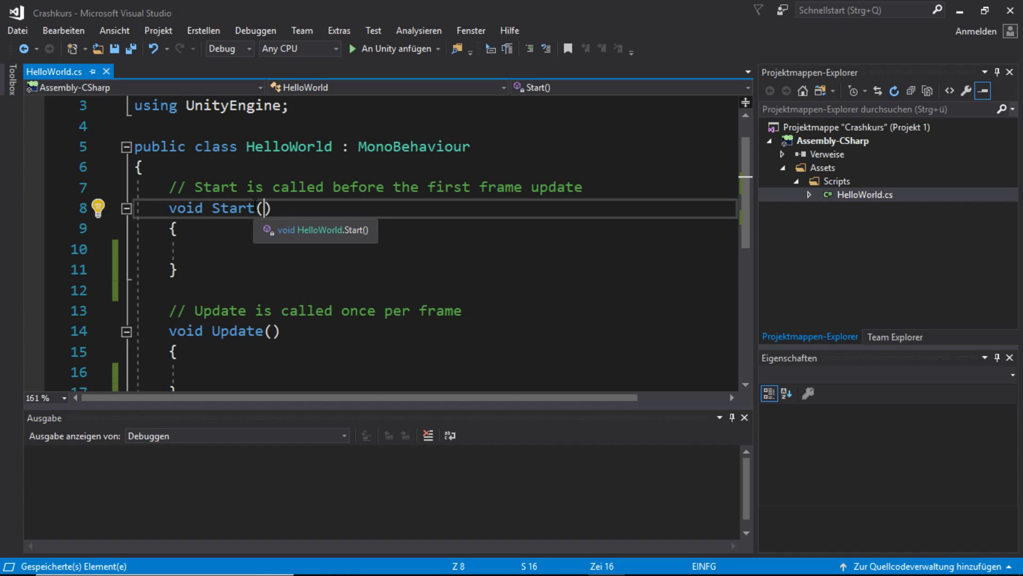
pyautogui.click(234, 251)
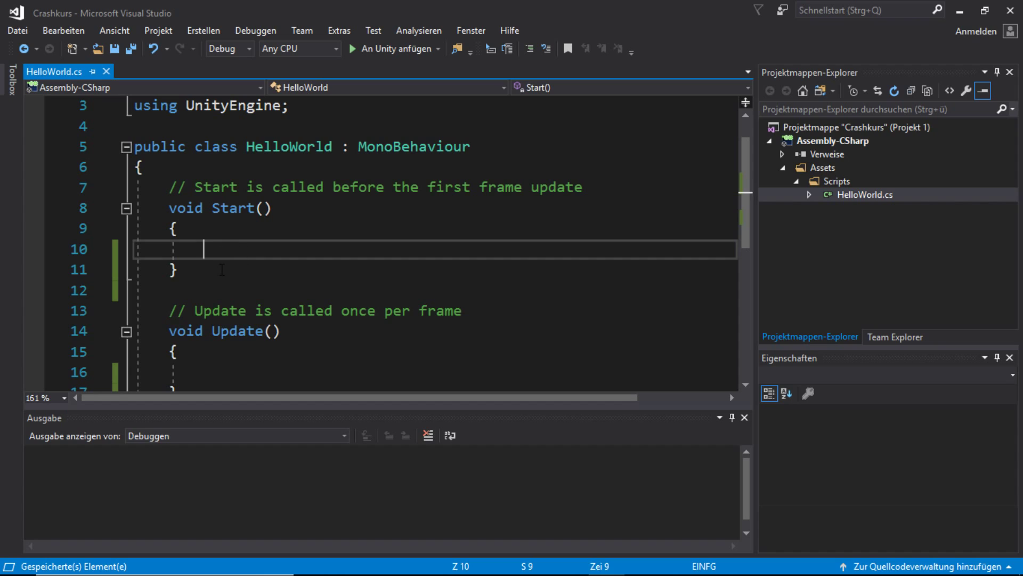
pyautogui.click(221, 269)
pyautogui.press('Return')
pyautogui.press('Return')
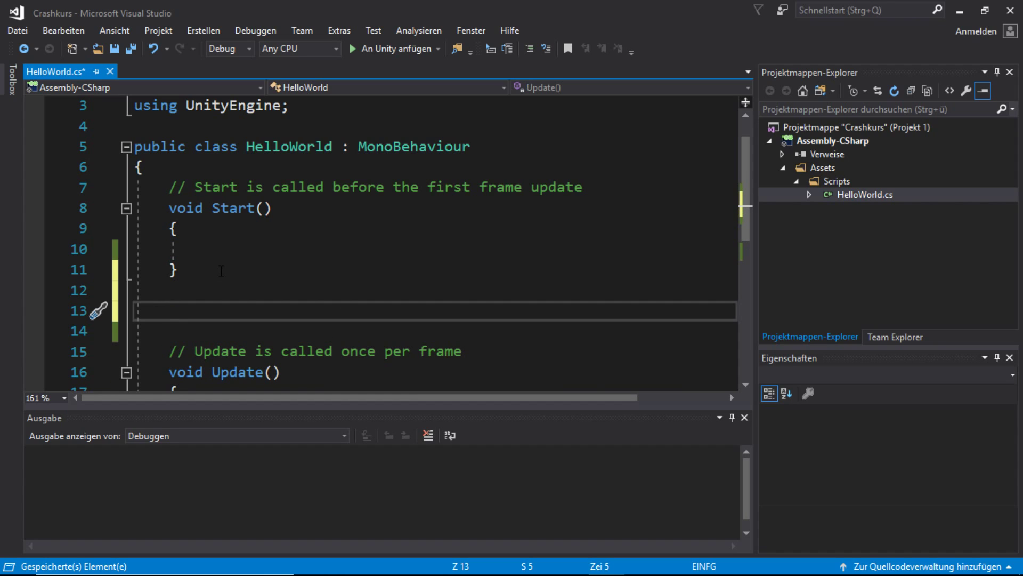
pyautogui.write('void Awa')
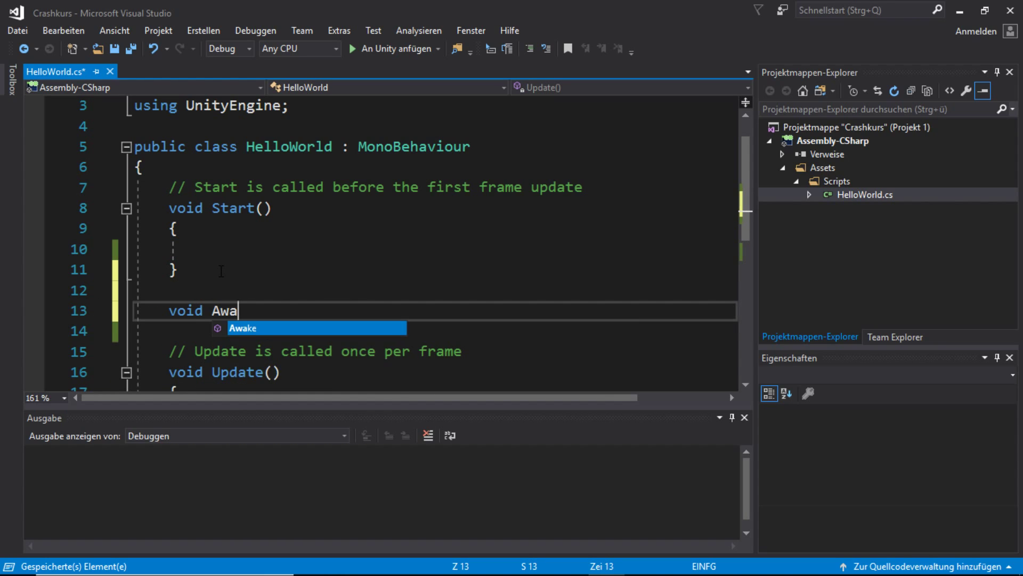
pyautogui.press('Tab')
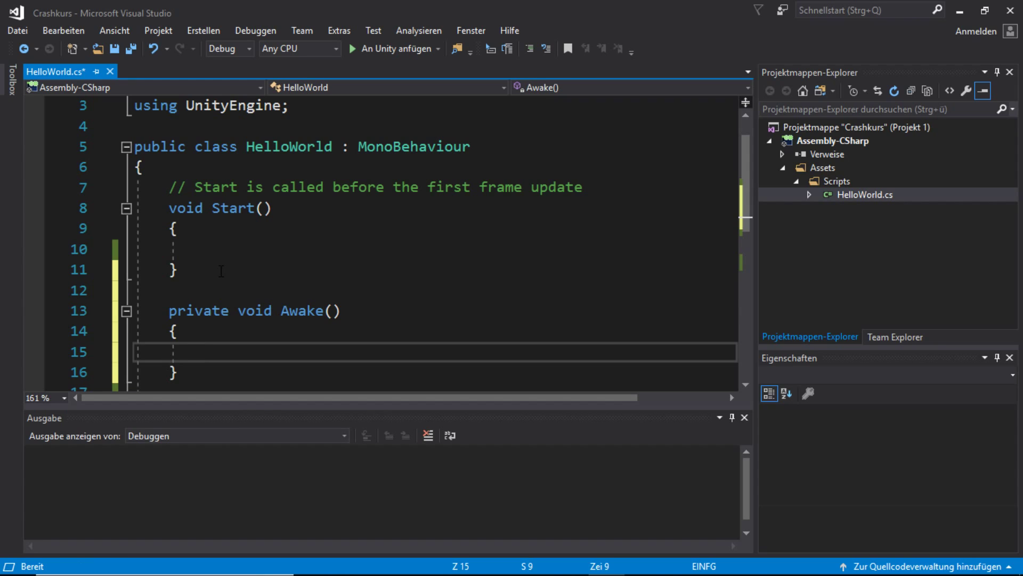
pyautogui.scroll(-1, 258, 253)
pyautogui.moveTo(179, 310); pyautogui.dragTo(212, 269)
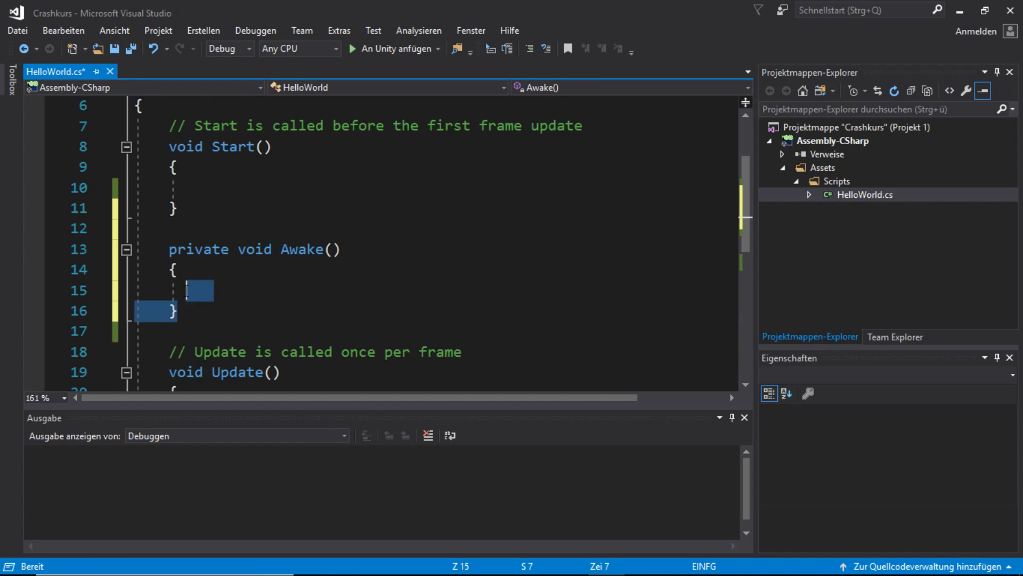
pyautogui.click(213, 269)
pyautogui.press('Down')
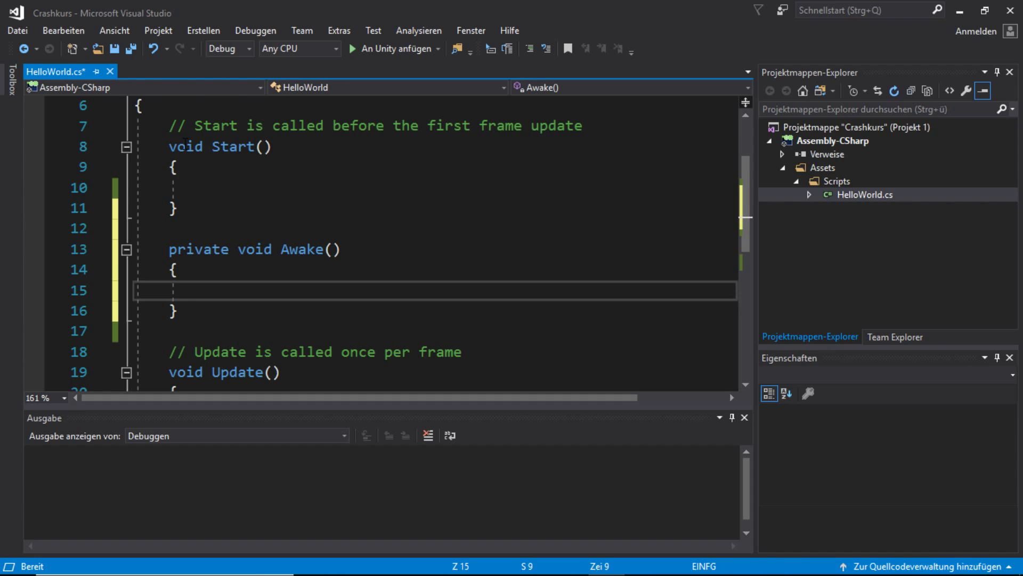
pyautogui.moveTo(183, 142); pyautogui.dragTo(180, 212)
pyautogui.click(180, 212)
pyautogui.click(206, 193)
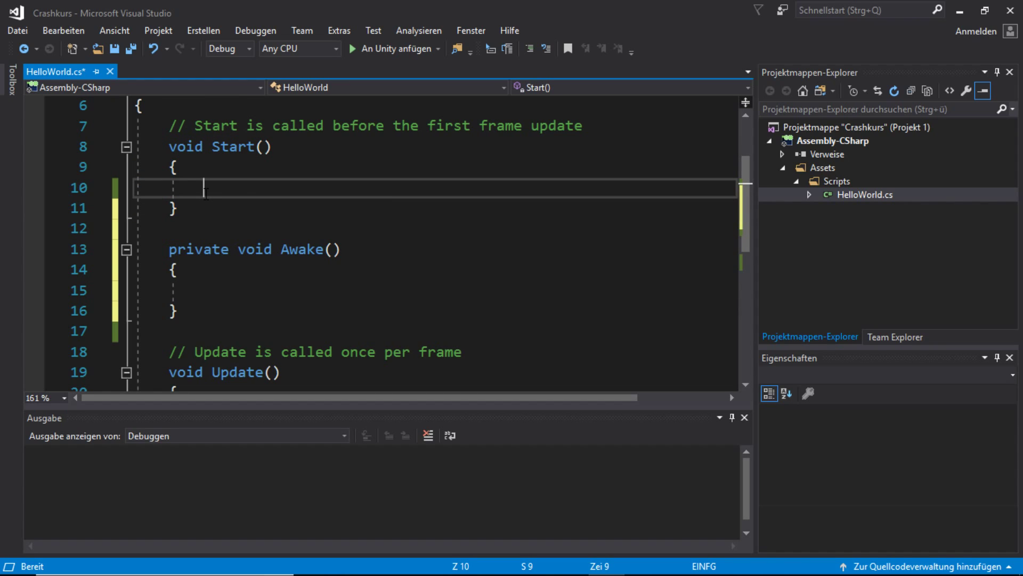
pyautogui.moveTo(176, 253); pyautogui.dragTo(217, 320)
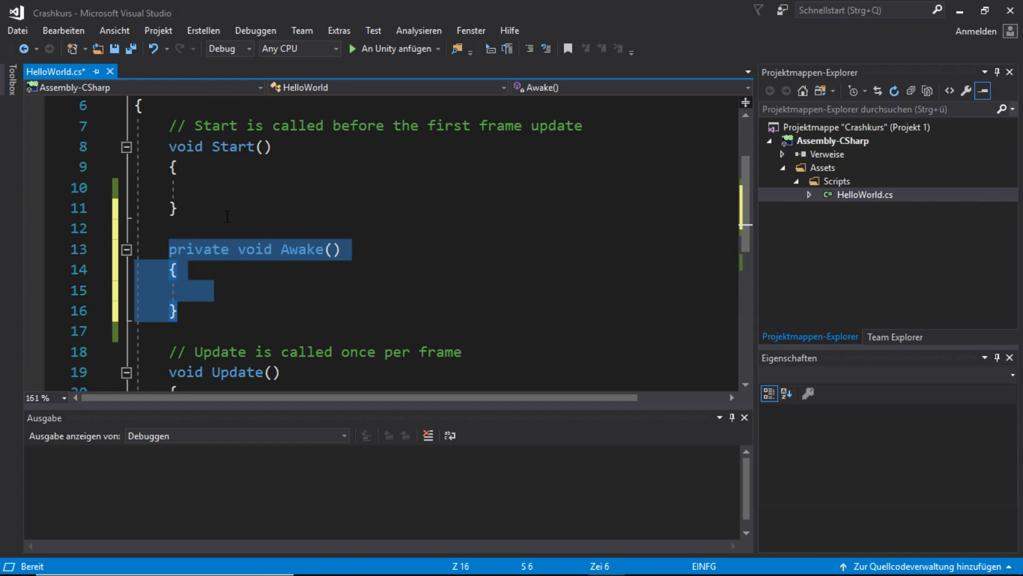
pyautogui.moveTo(170, 126)
pyautogui.mouseDown()
pyautogui.moveTo(181, 211)
pyautogui.moveTo(202, 188)
pyautogui.moveTo(170, 143)
pyautogui.mouseUp()
pyautogui.click(237, 199)
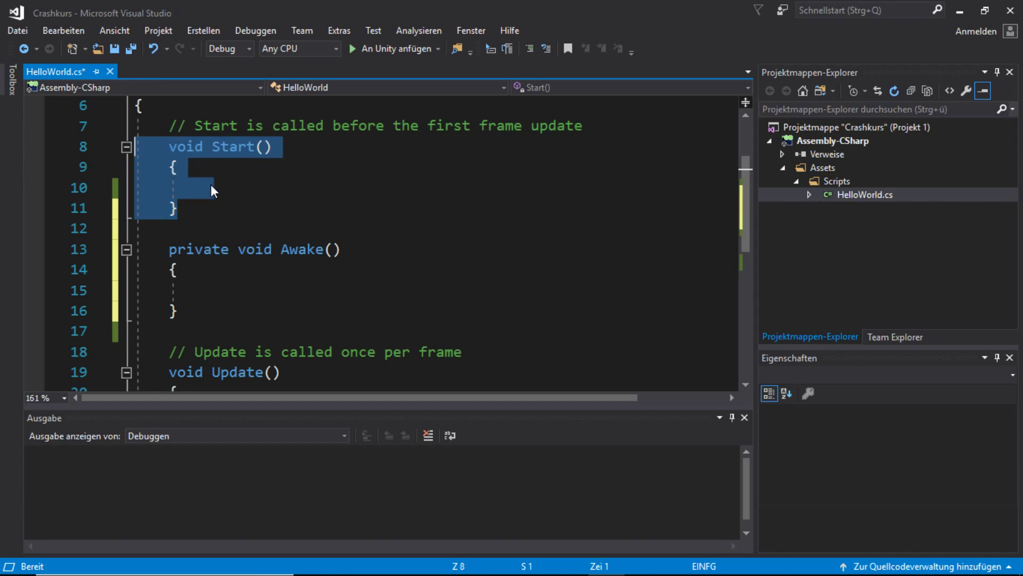
pyautogui.click(224, 189)
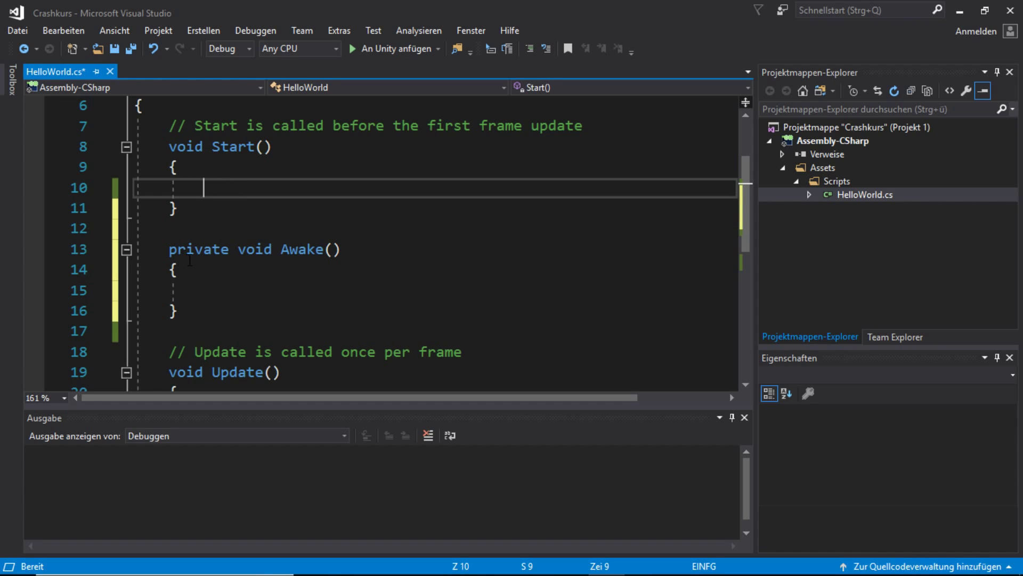
pyautogui.moveTo(224, 288); pyautogui.dragTo(169, 249)
pyautogui.click(223, 288)
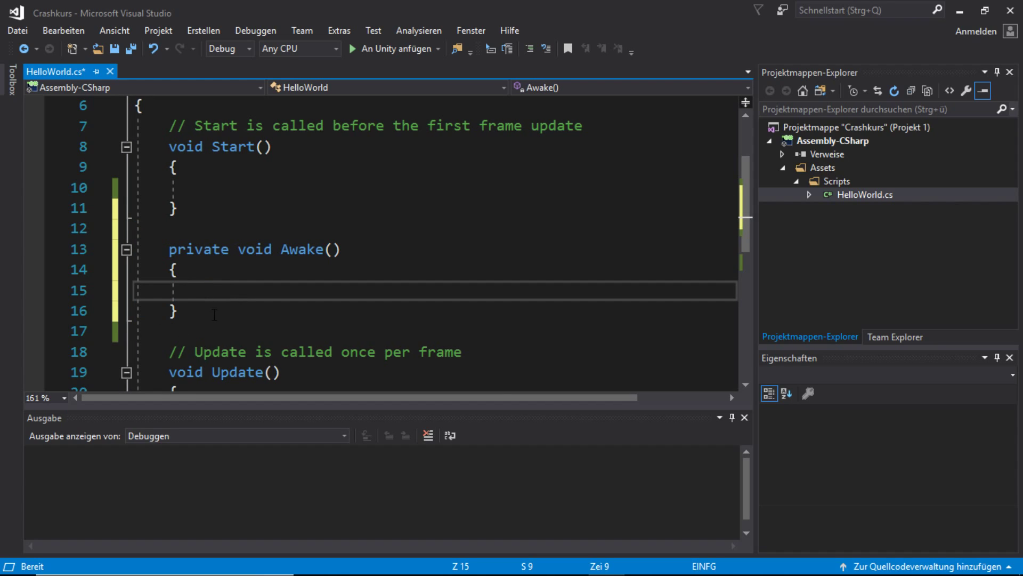
pyautogui.moveTo(169, 146); pyautogui.dragTo(214, 208)
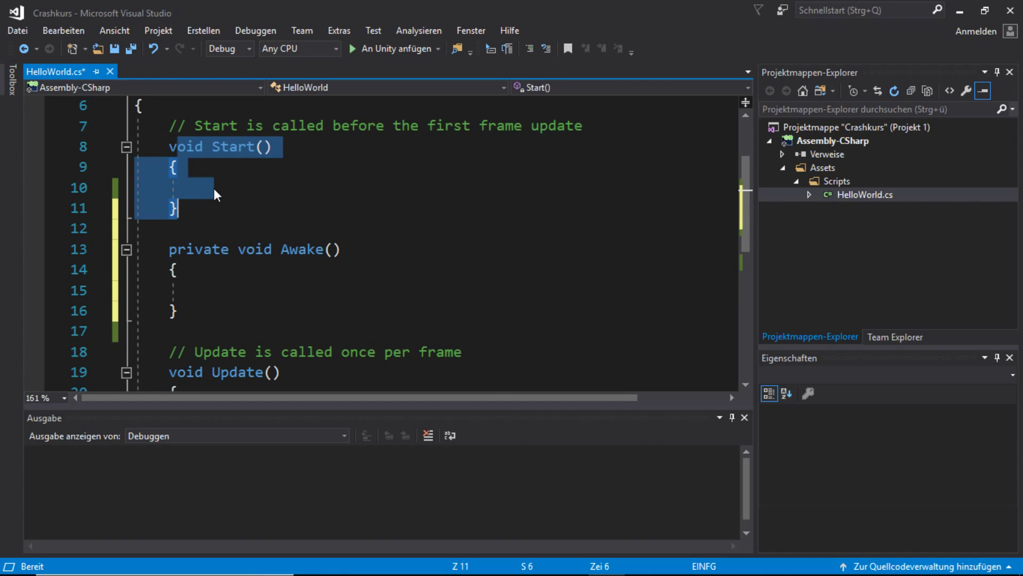
pyautogui.click(215, 189)
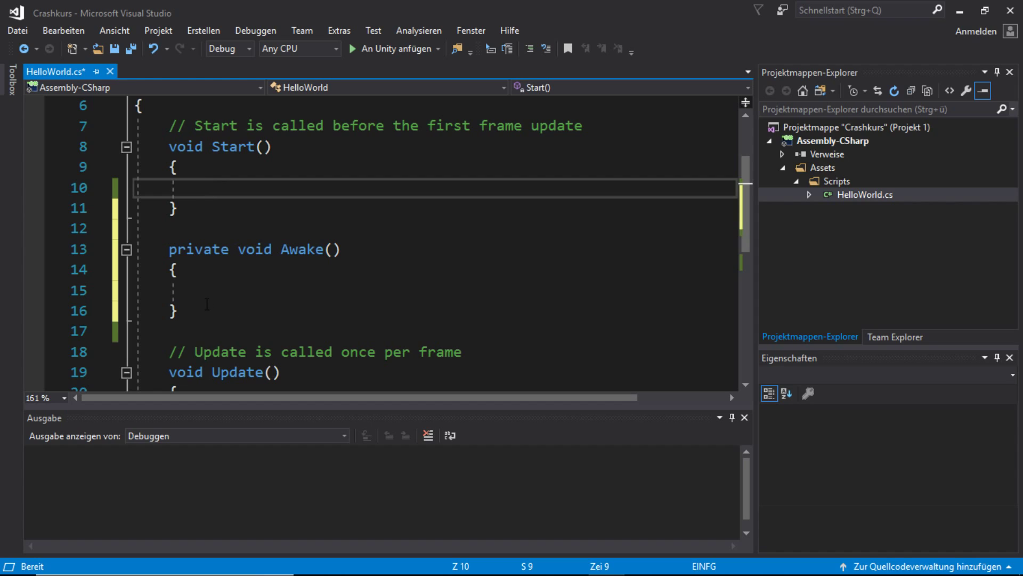
pyautogui.moveTo(213, 290); pyautogui.dragTo(168, 249)
pyautogui.click(249, 277)
pyautogui.doubleClick(302, 255)
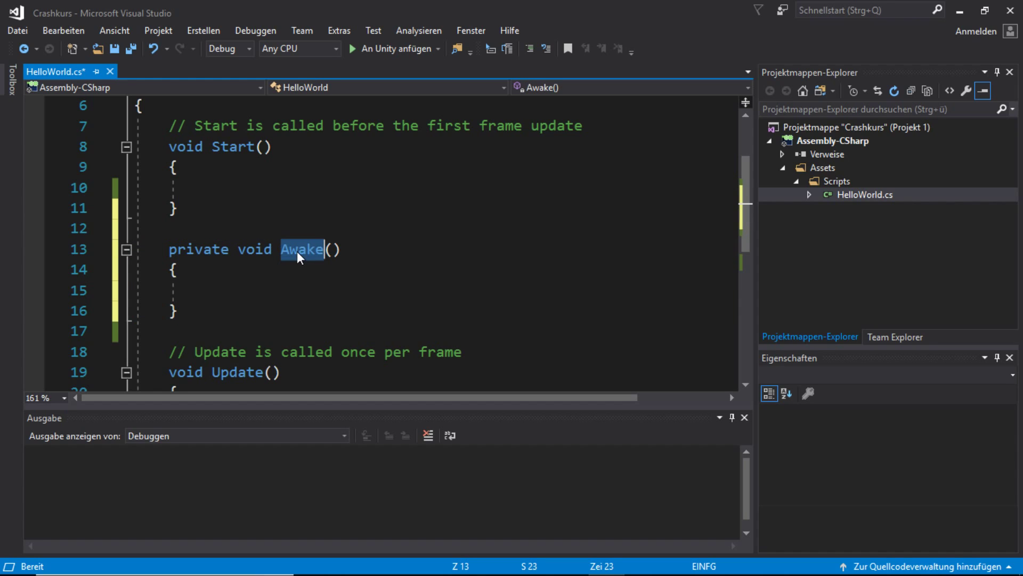
pyautogui.click(336, 251)
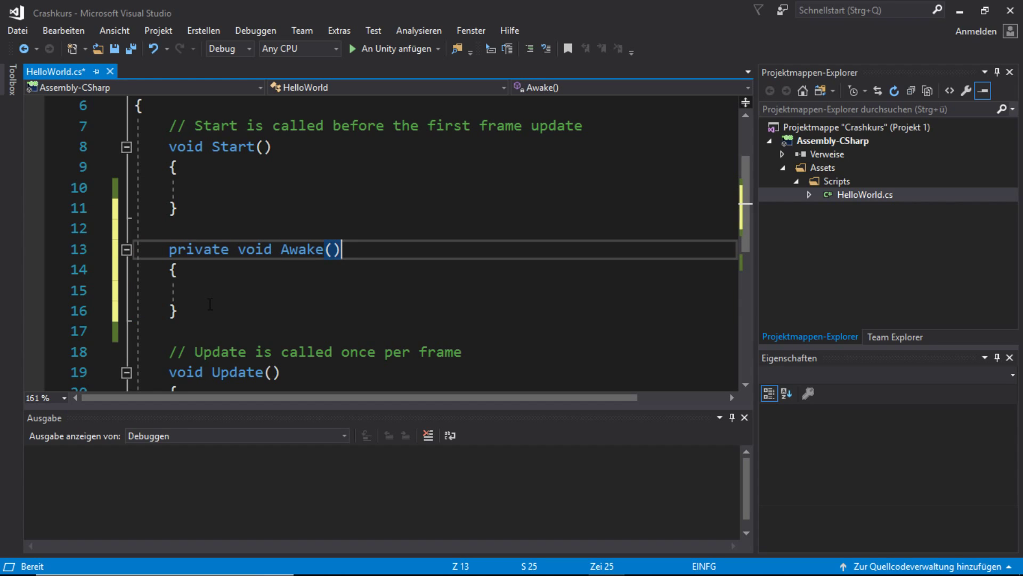
pyautogui.click(205, 310)
pyautogui.click(206, 292)
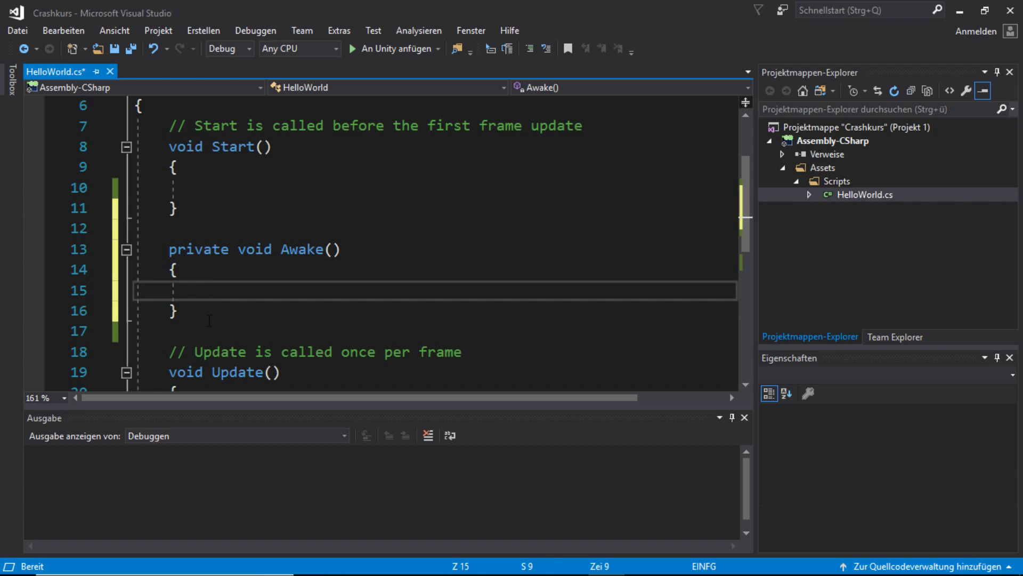
pyautogui.moveTo(217, 313); pyautogui.dragTo(64, 249)
# Remove the leftover Awake method and write Debug.Log("Hello World"); inside Start.
pyautogui.press('BackSpace')
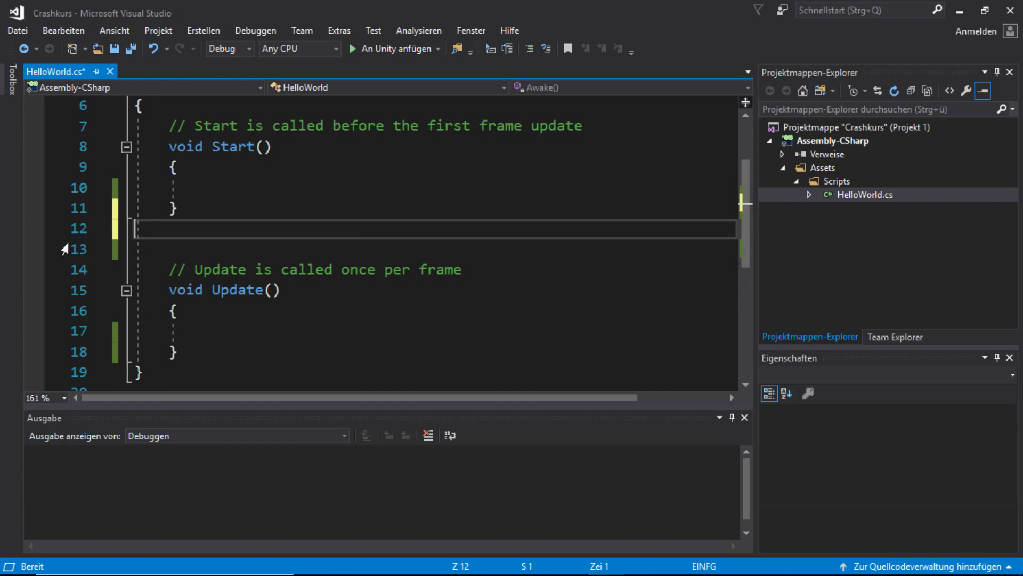
pyautogui.press('BackSpace')
pyautogui.scroll(1, 214, 239)
pyautogui.click(221, 246)
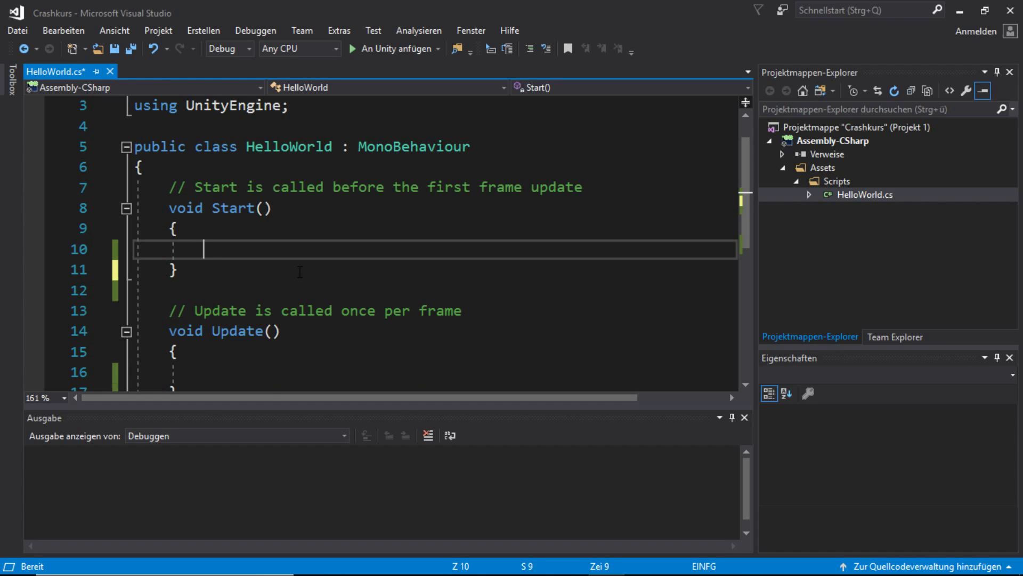
pyautogui.write('Debug.l')
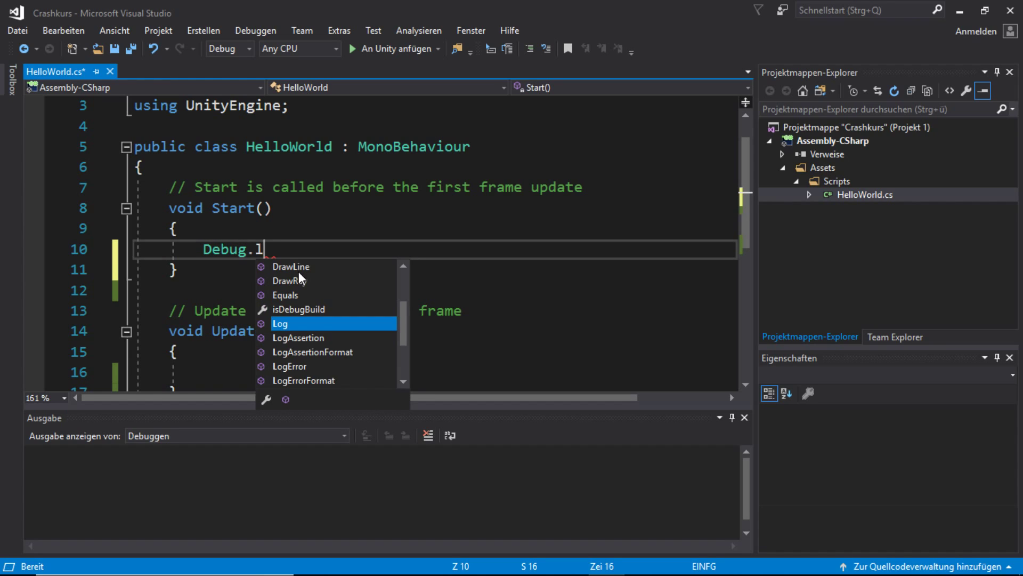
pyautogui.write('o')
pyautogui.press('Tab')
pyautogui.write('(')
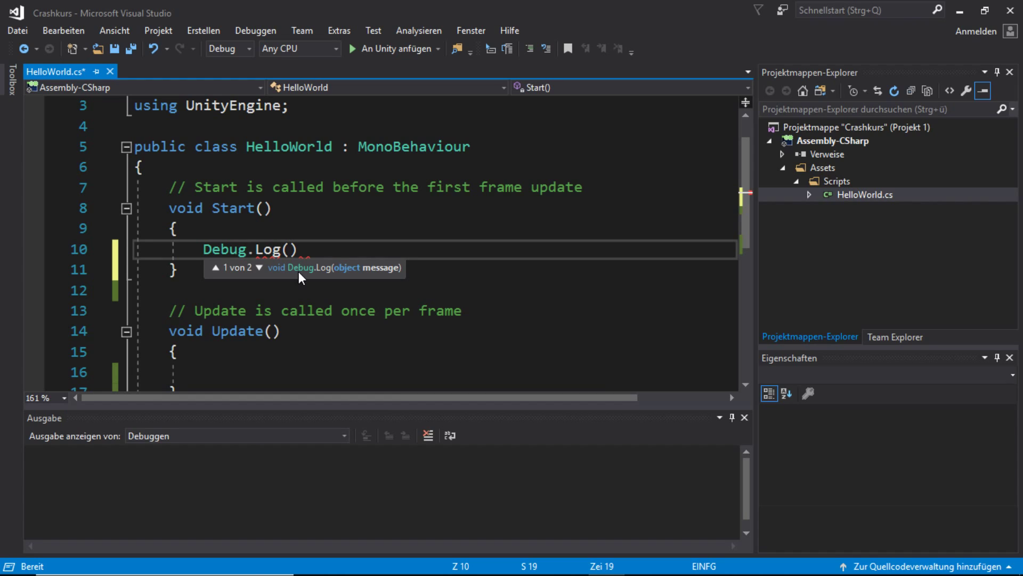
pyautogui.write('"')
pyautogui.write('Hello Wor')
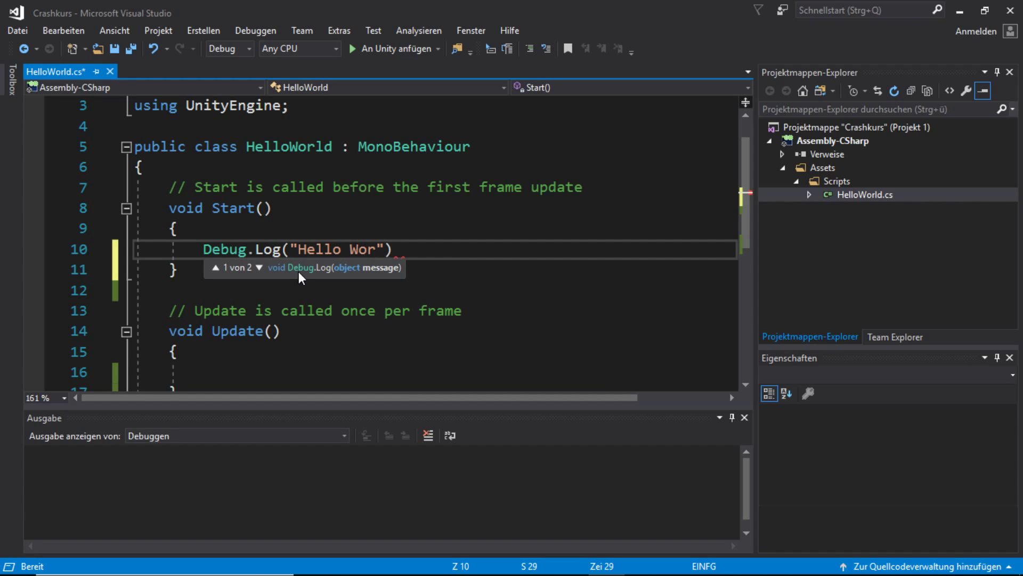
pyautogui.write('ld");')
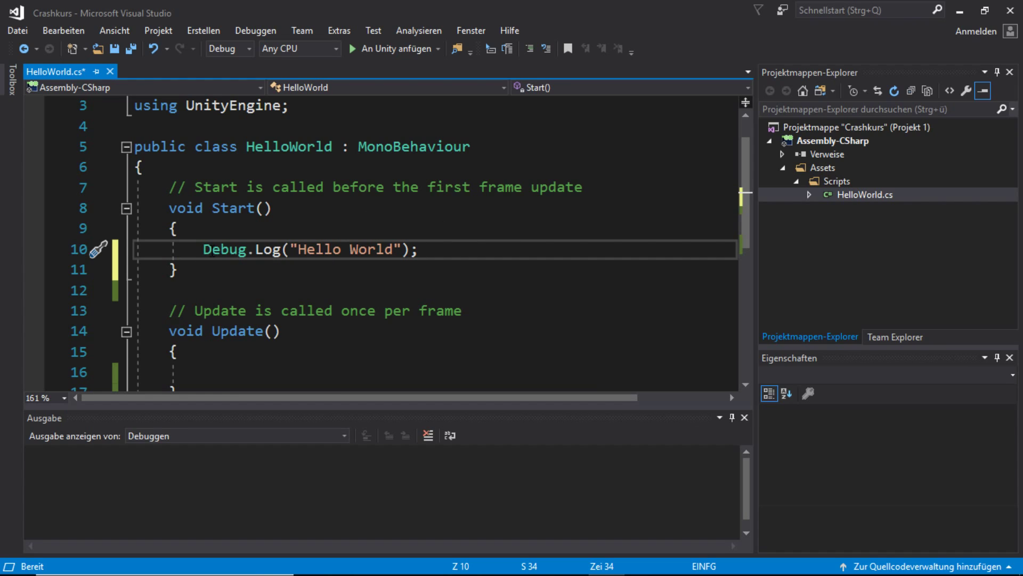
pyautogui.doubleClick(211, 251)
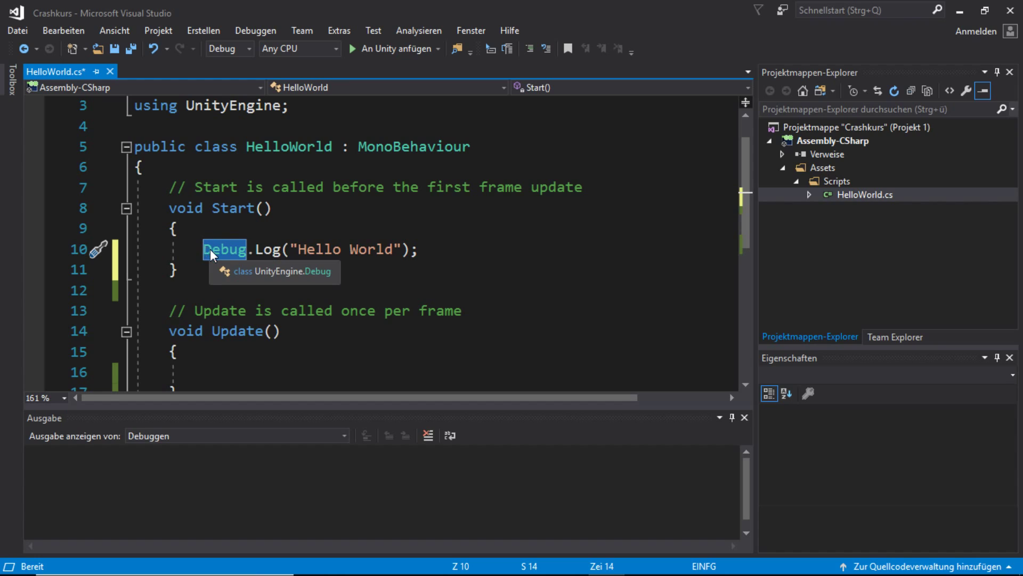
# Review the Debug.Log("Hello World"); line in Start, then save HelloWorld.cs.
pyautogui.click(265, 250)
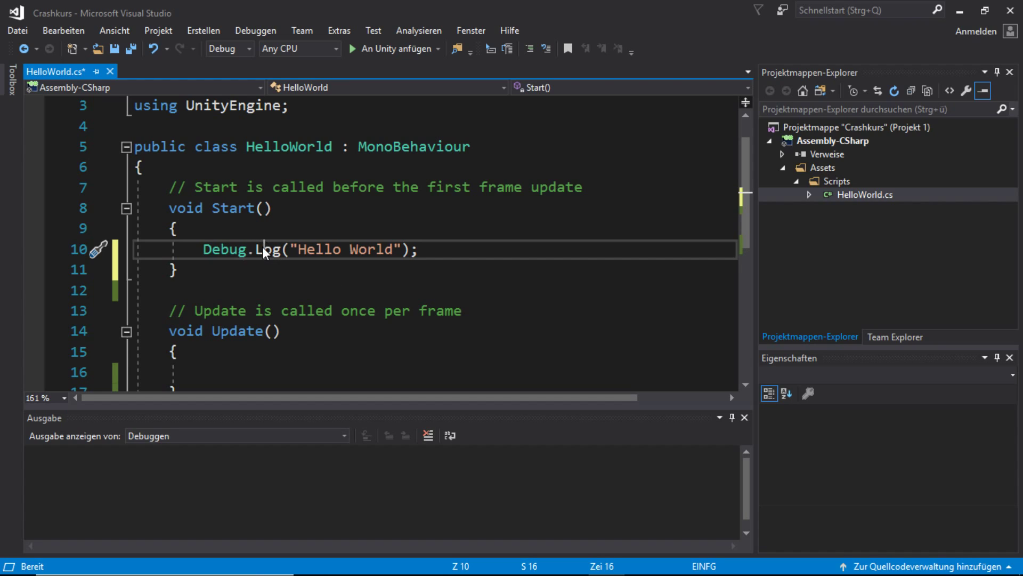
pyautogui.press('Down')
pyautogui.doubleClick(265, 250)
pyautogui.moveTo(291, 250)
pyautogui.mouseDown()
pyautogui.moveTo(402, 251)
pyautogui.moveTo(291, 249)
pyautogui.mouseUp()
pyautogui.click(403, 251)
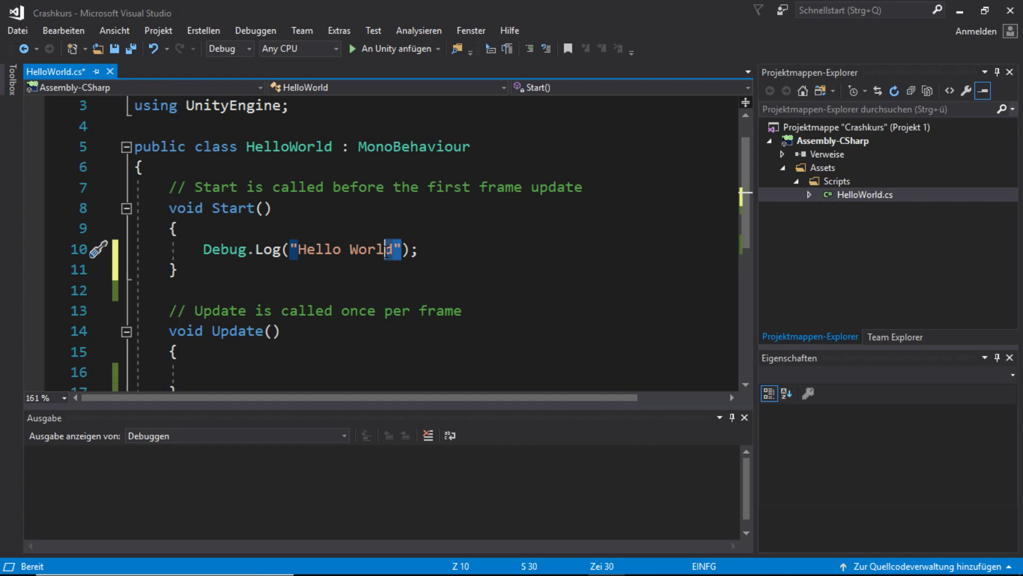
pyautogui.click(299, 250)
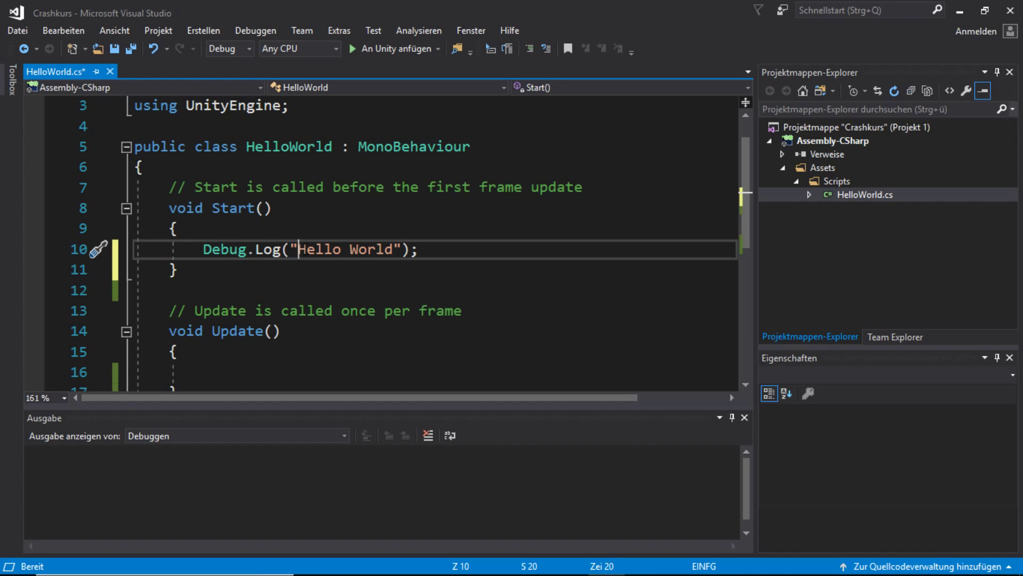
pyautogui.moveTo(296, 250); pyautogui.dragTo(402, 257)
pyautogui.click(403, 257)
pyautogui.moveTo(204, 249); pyautogui.dragTo(419, 250)
pyautogui.click(259, 208)
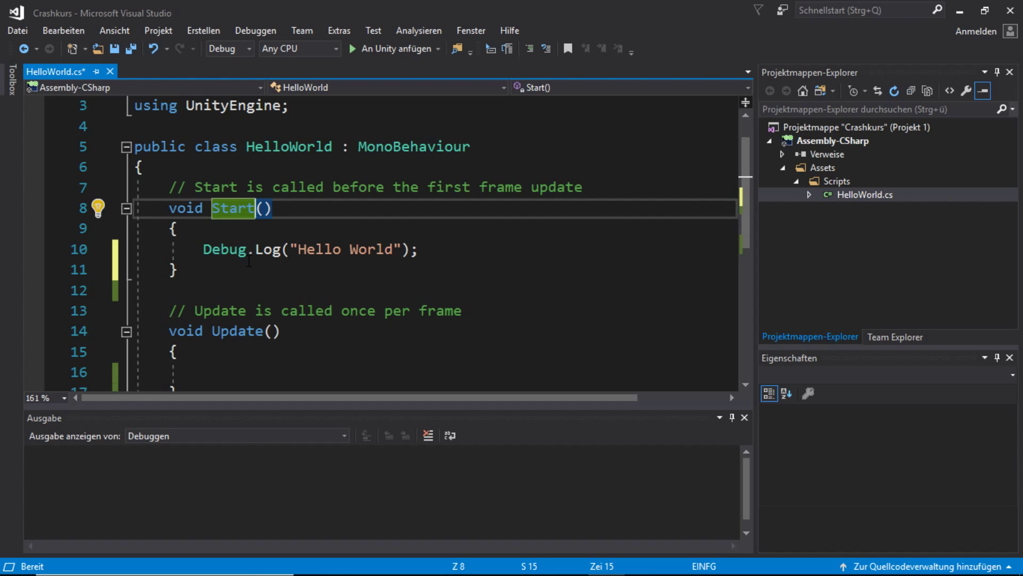
pyautogui.click(442, 246)
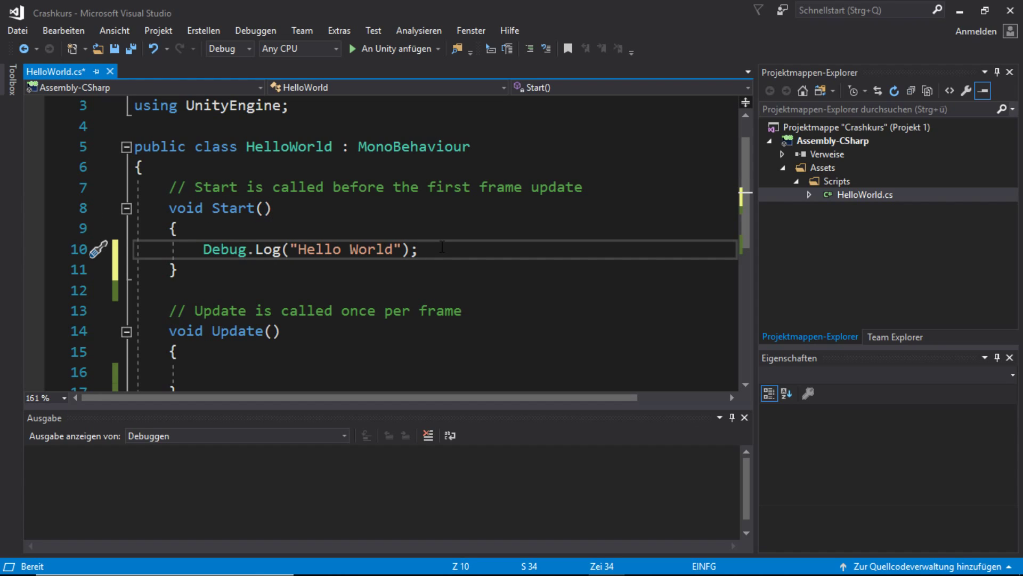
pyautogui.hotkey('ctrl', 's')
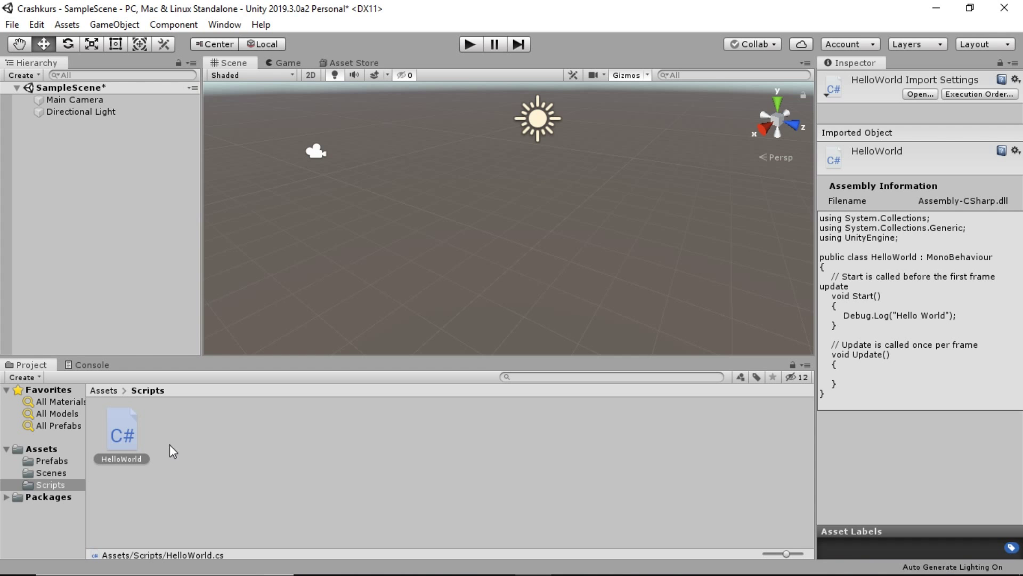
# Inspect the updated HelloWorld script asset, then check Main Camera and Directional Light.
pyautogui.click(130, 431)
pyautogui.click(313, 156)
pyautogui.click(539, 120)
pyautogui.click(393, 288)
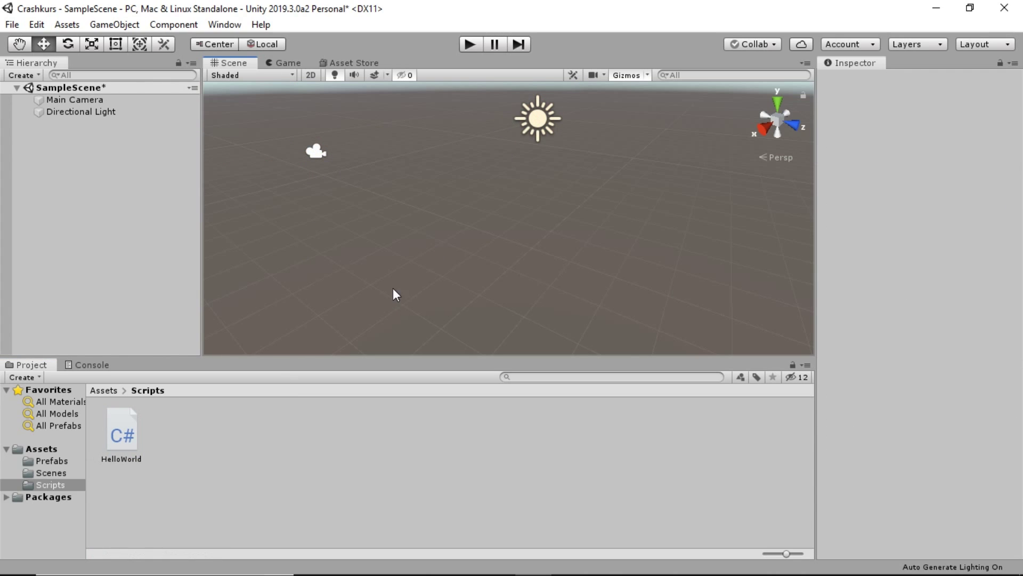
# Add a Cube from GameObject > 3D Object and set its position to 0, 0, 0.
pyautogui.click(128, 25)
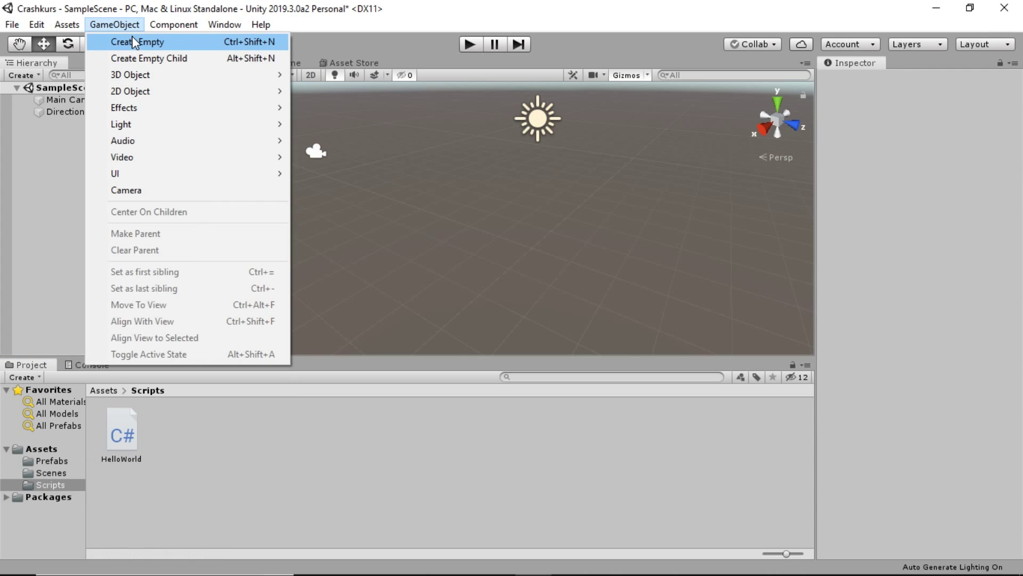
pyautogui.moveTo(129, 76)
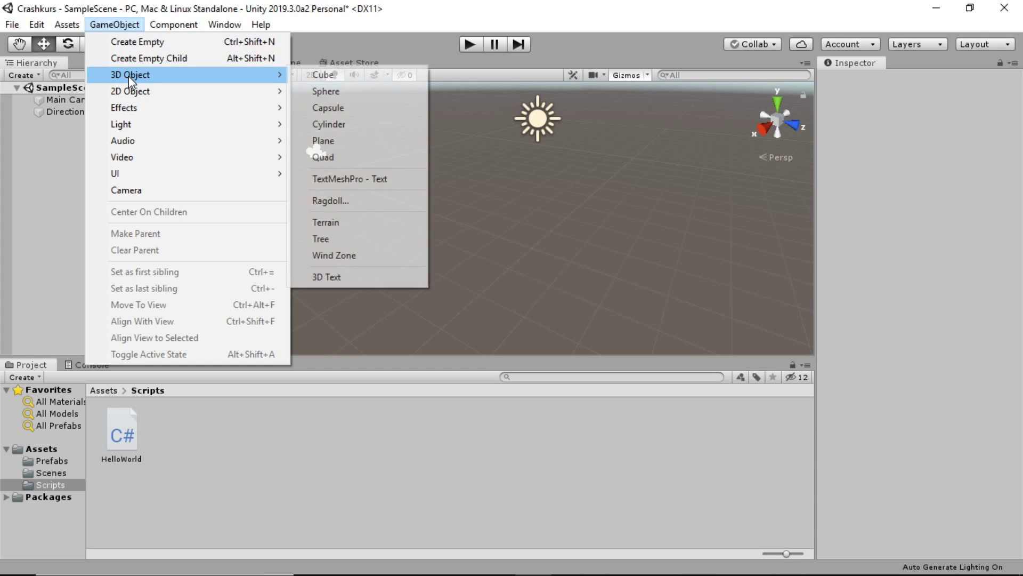
pyautogui.click(314, 78)
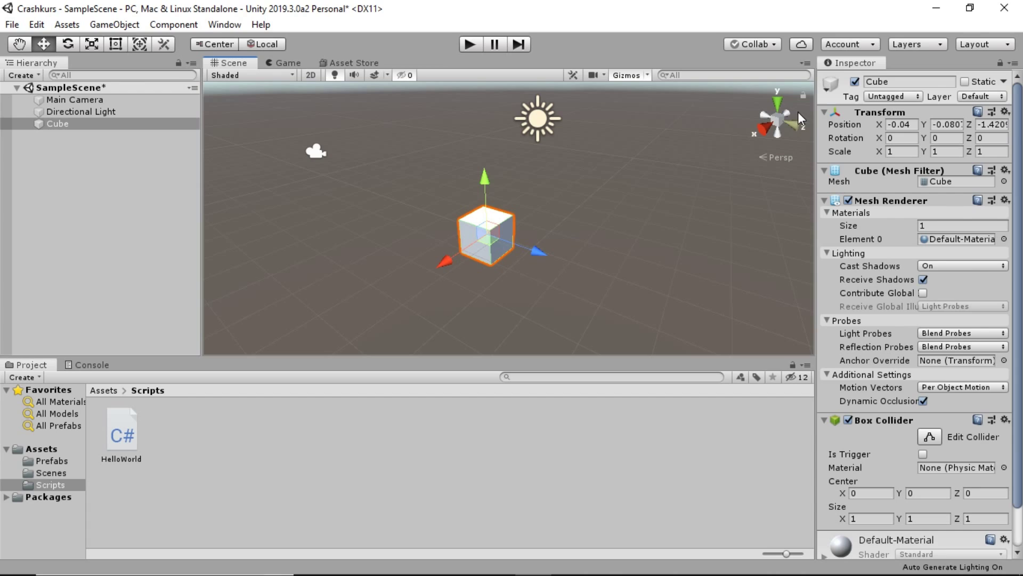
pyautogui.click(898, 124)
pyautogui.write('0')
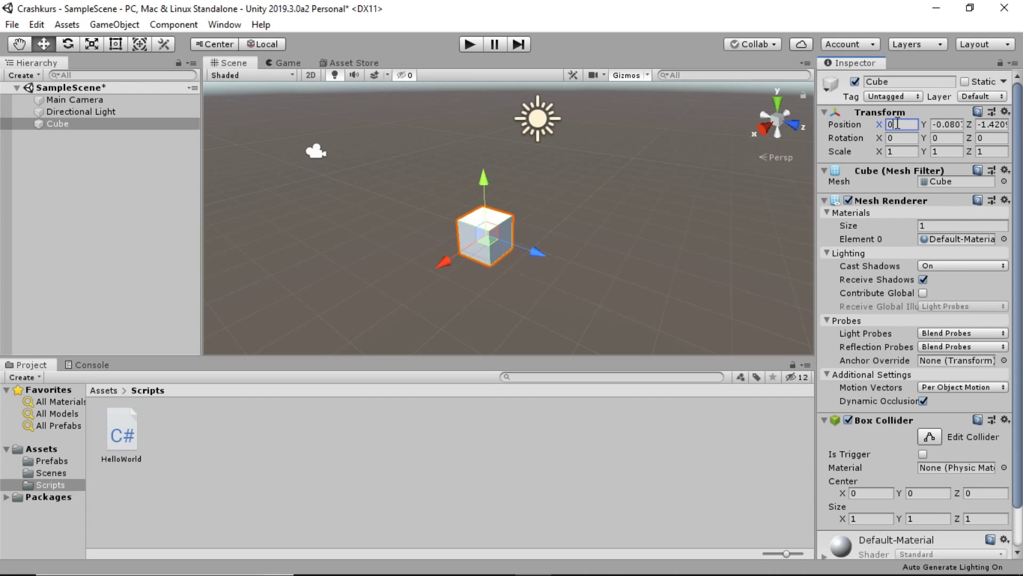
pyautogui.press('Tab')
pyautogui.write('0')
pyautogui.press('Tab')
pyautogui.write('0')
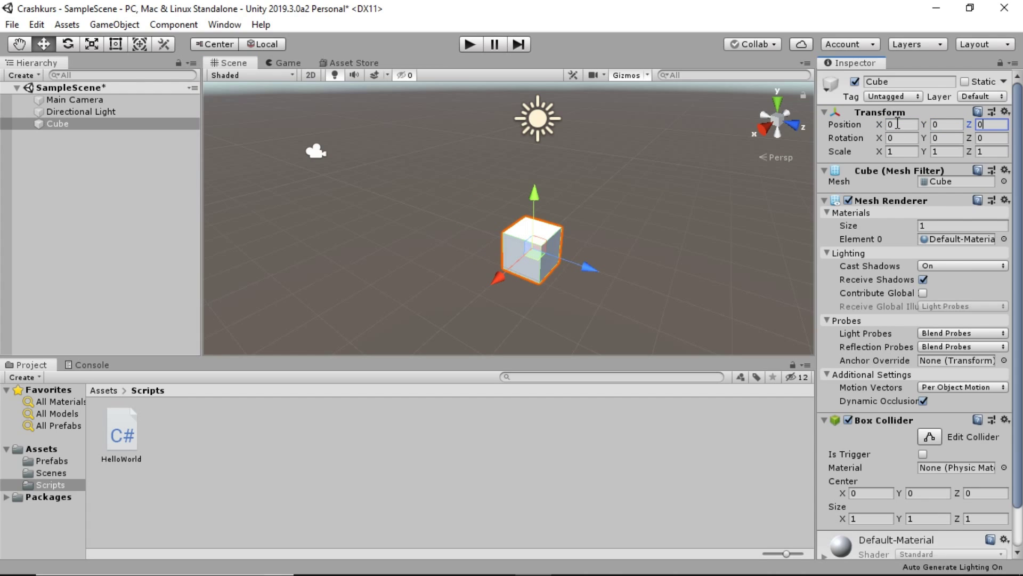
pyautogui.click(498, 193)
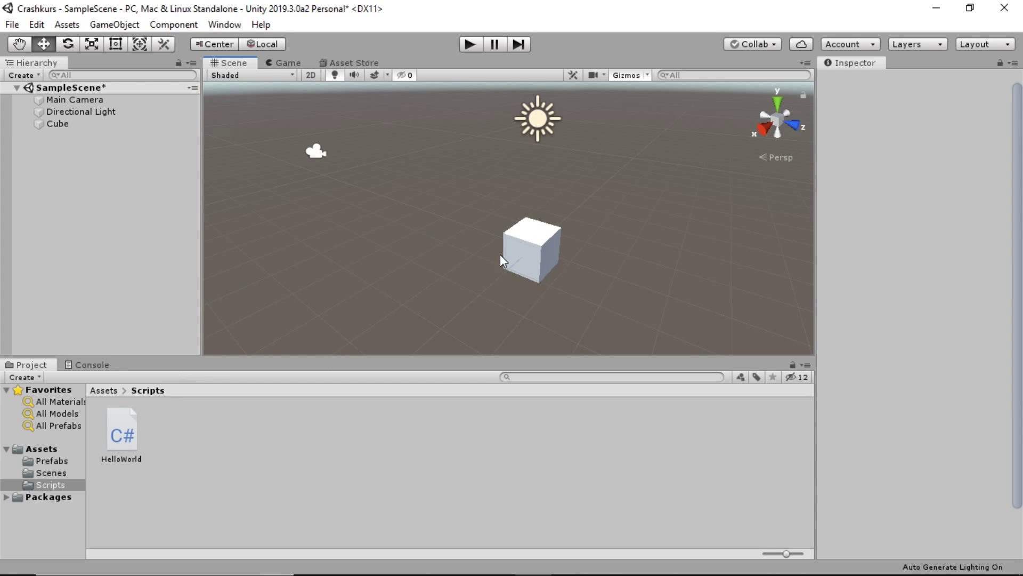
# Drop the HelloWorld script onto the Cube and verify its Hello World (Script) component.
pyautogui.moveTo(122, 434)
pyautogui.mouseDown()
pyautogui.moveTo(397, 338)
pyautogui.moveTo(534, 255)
pyautogui.mouseUp()
pyautogui.click(534, 253)
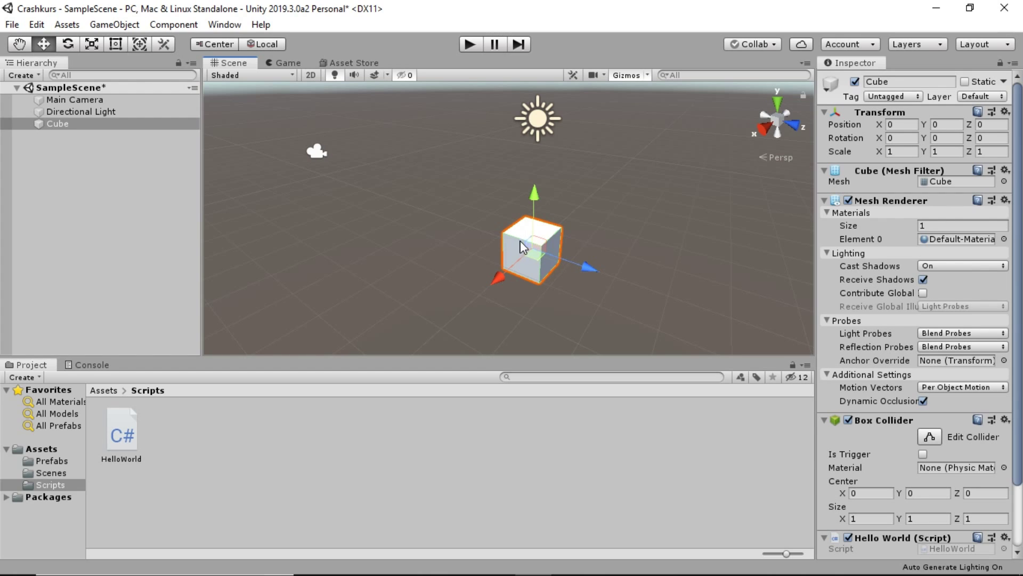
pyautogui.scroll(-3, 884, 254)
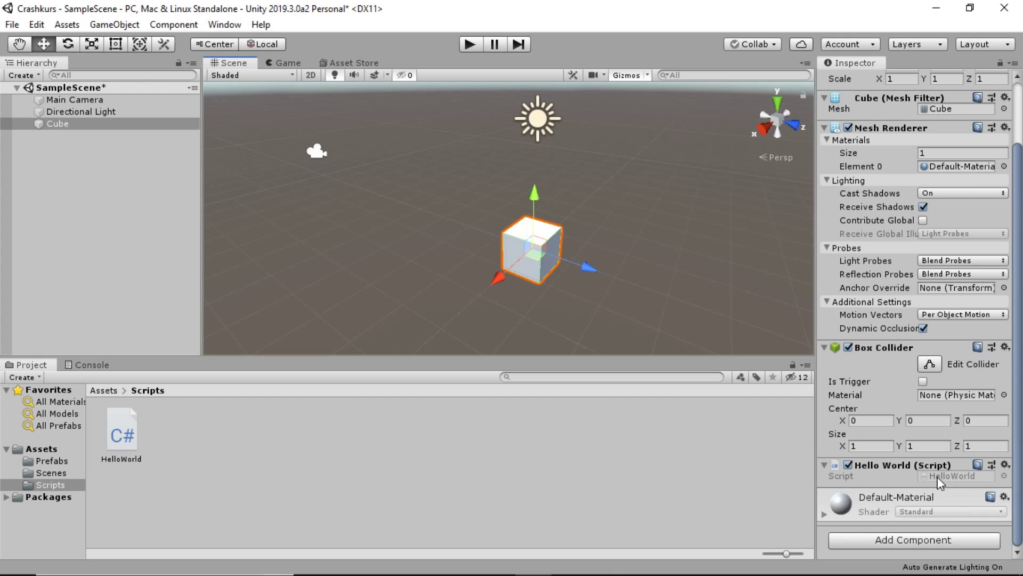
pyautogui.click(708, 299)
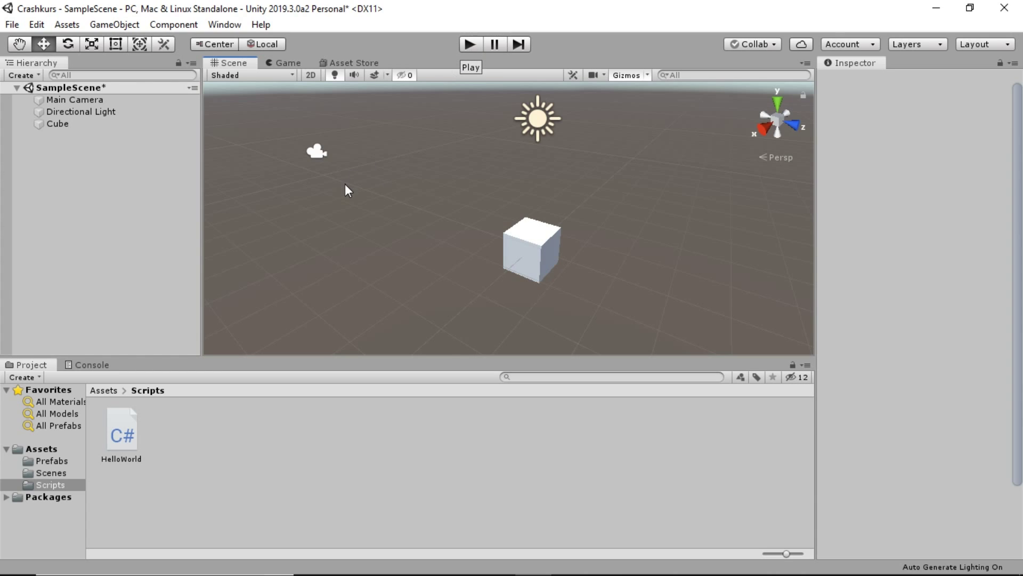
# Play the scene to log 'Hello World' from HelloWorld.cs line 10, then stop and inspect the cube.
pyautogui.click(104, 365)
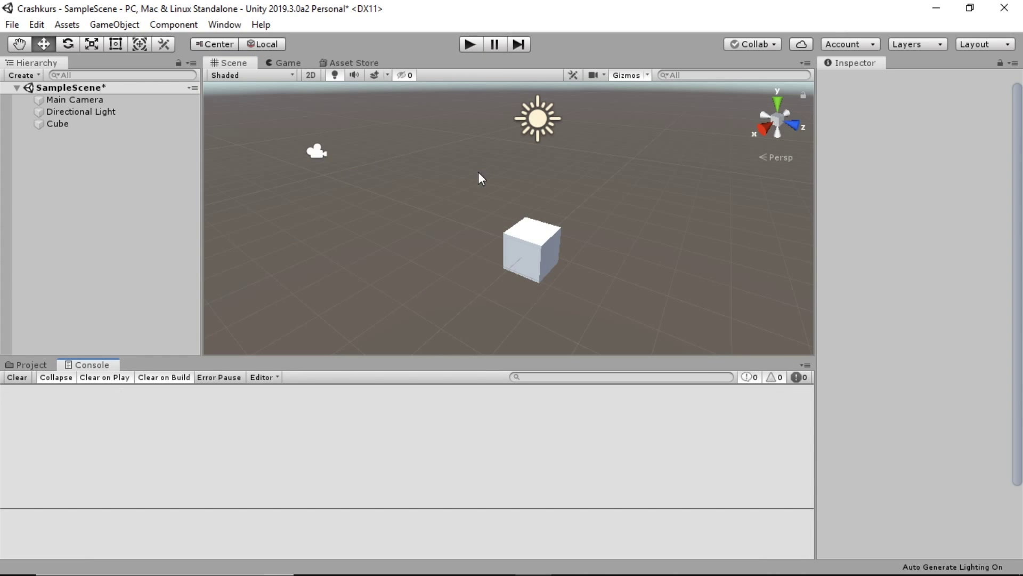
pyautogui.click(468, 47)
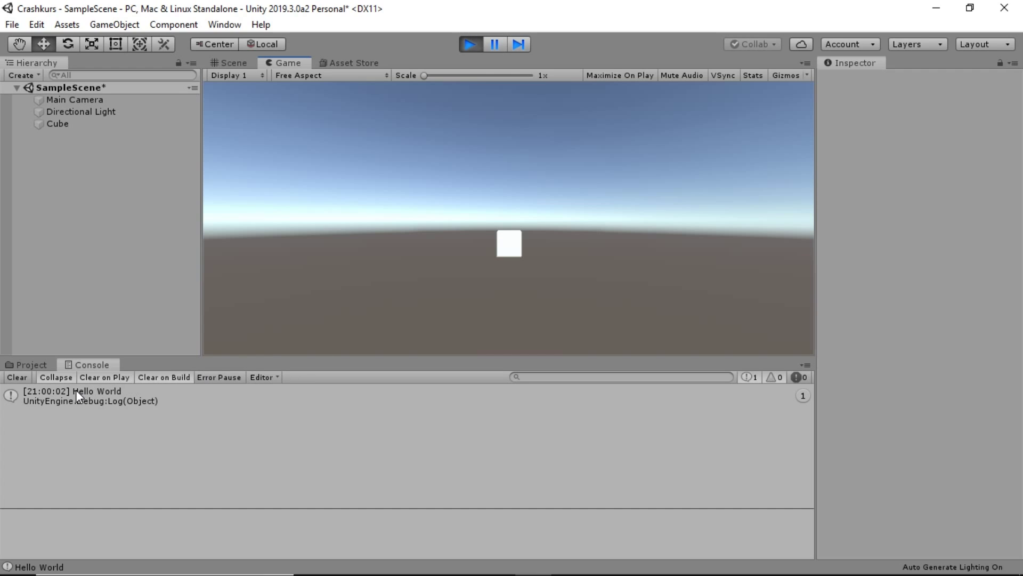
pyautogui.click(89, 401)
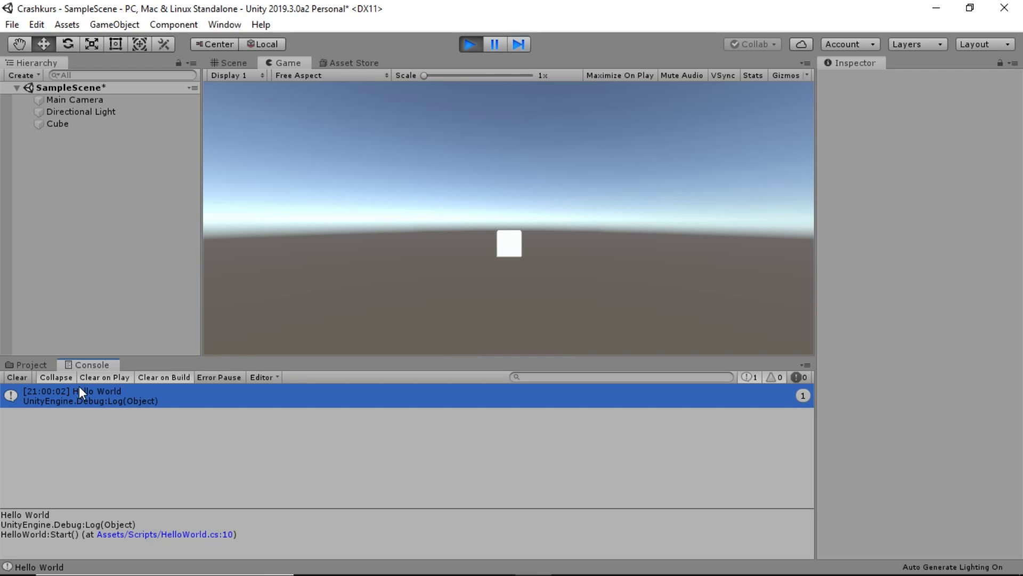
pyautogui.click(469, 45)
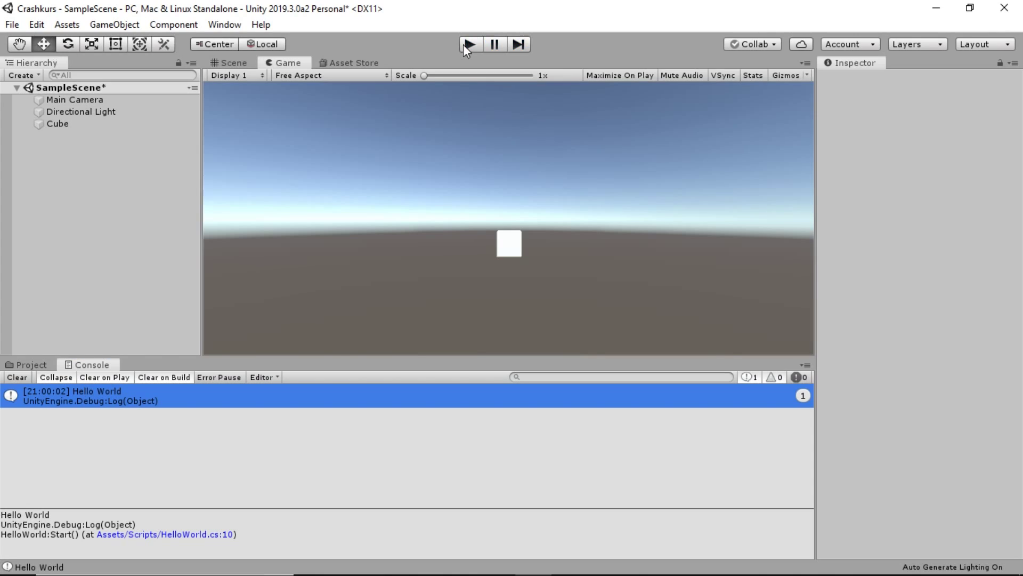
pyautogui.click(536, 254)
pyautogui.scroll(-3, 886, 333)
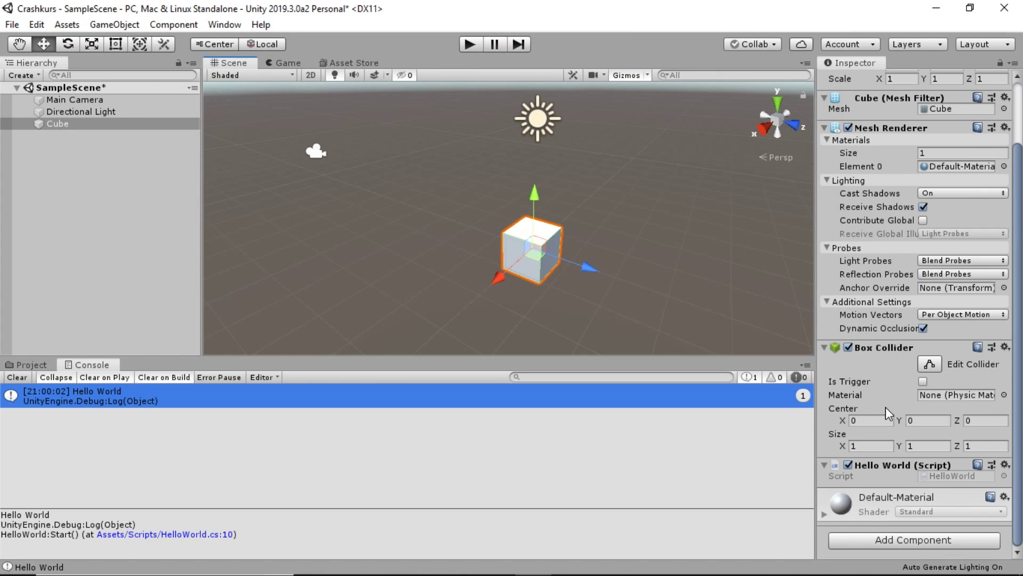
pyautogui.click(731, 322)
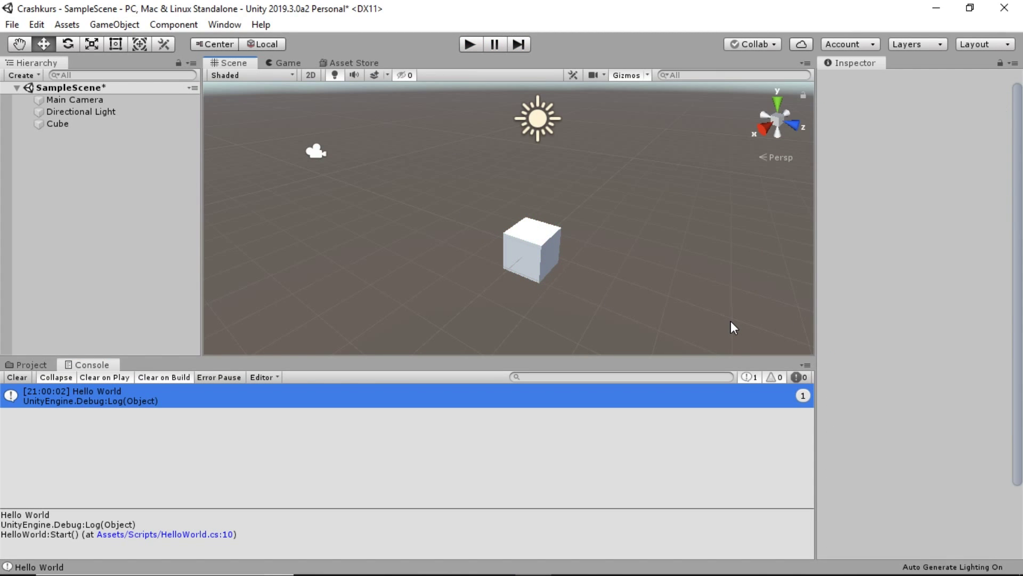